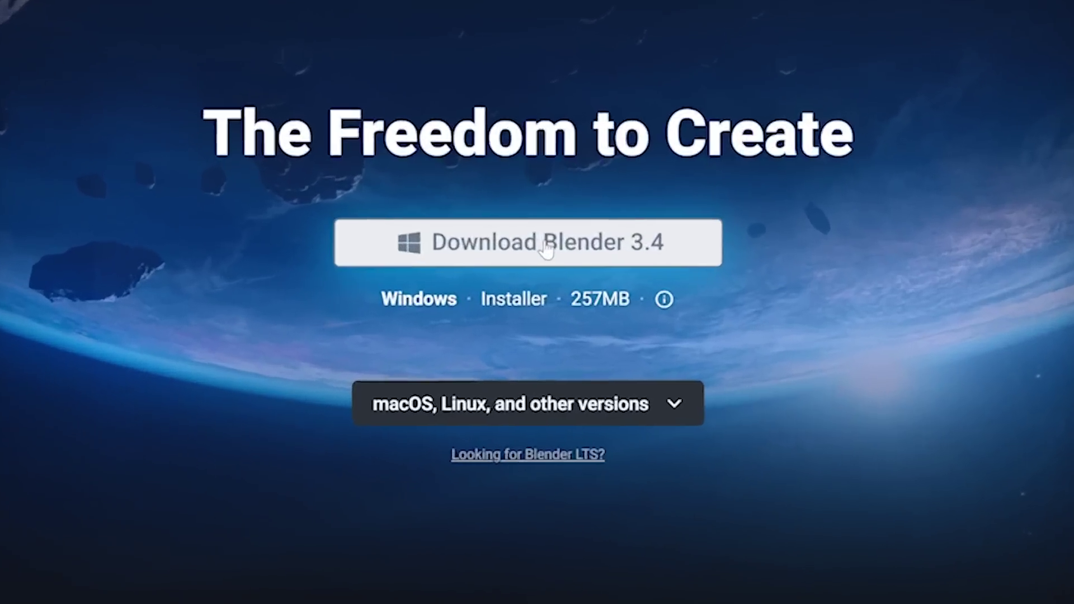
# Start the Blender 3.4 download from blender.org and confirm it.
pyautogui.click(541, 195)
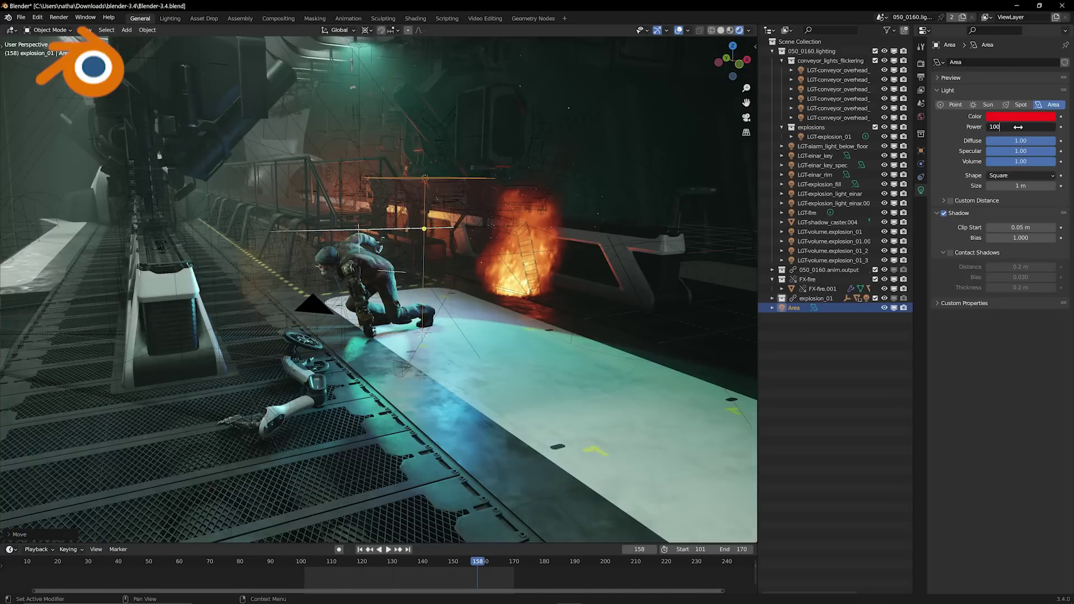
pyautogui.press('Return')
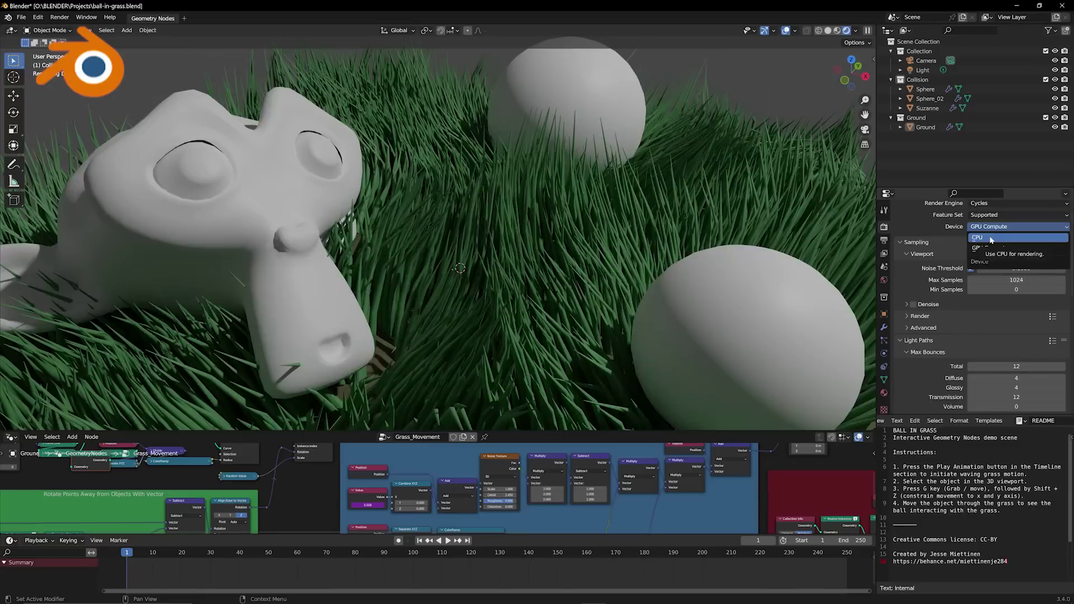
# Render the grass scene on CPU, then load crystal_gn.blend from recent files without saving.
pyautogui.click(988, 243)
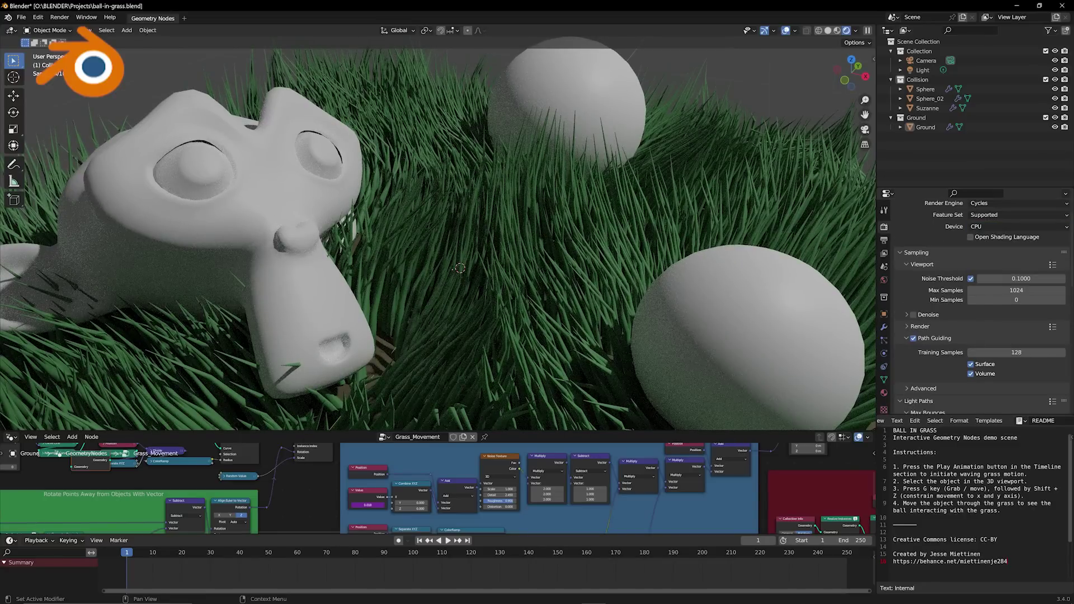
pyautogui.click(21, 17)
pyautogui.click(128, 43)
pyautogui.click(552, 321)
# Show the crystal's geometry viewer preview at frame 115 through the scene camera.
pyautogui.moveTo(150, 456); pyautogui.dragTo(525, 517)
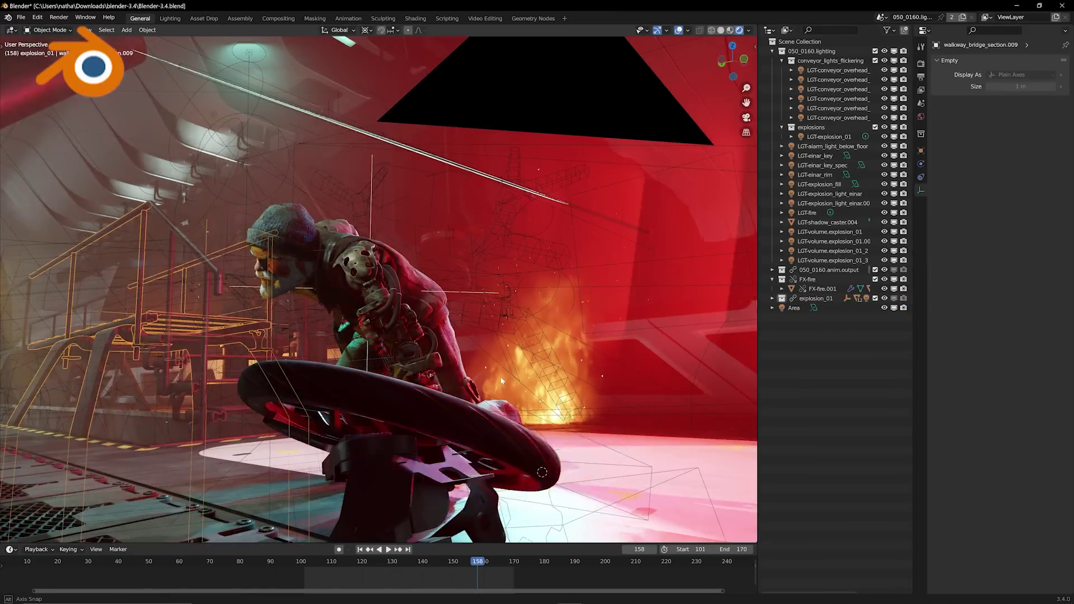
pyautogui.click(345, 561)
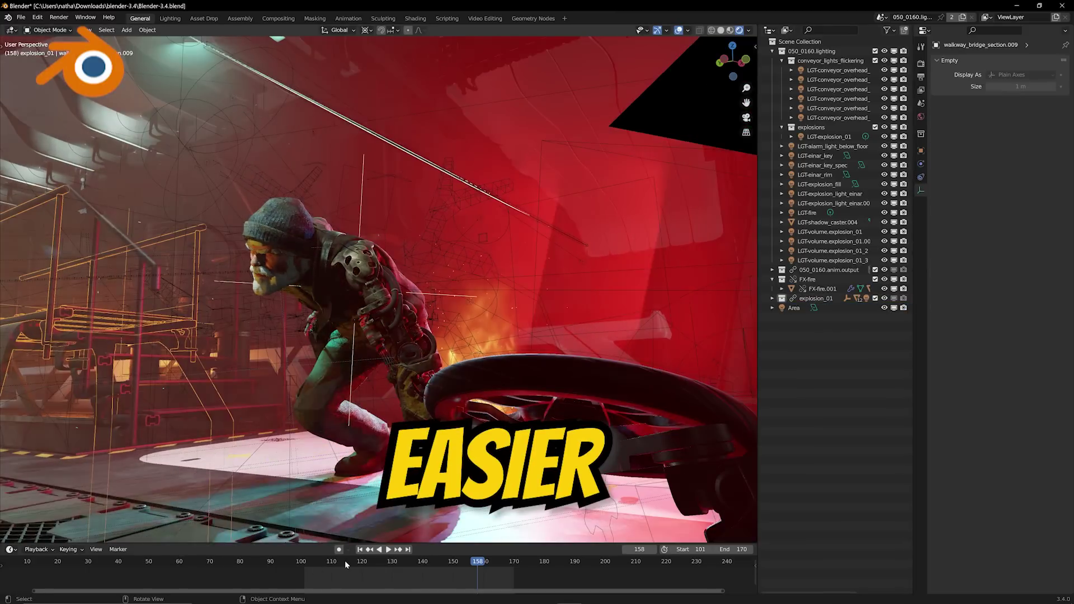
pyautogui.press('KP_0')
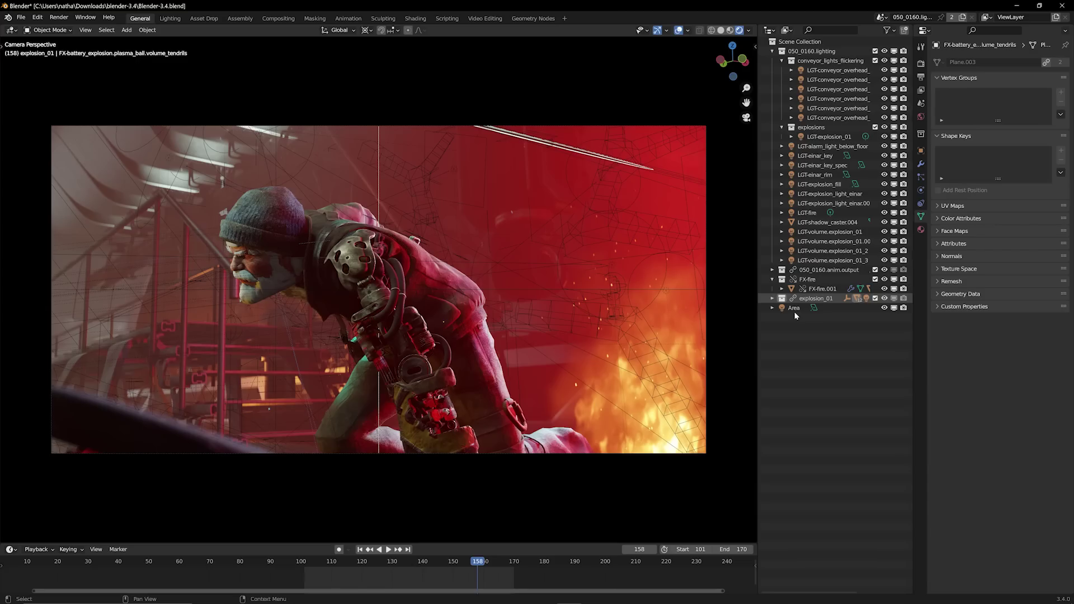
# Inspect the red 1000 W Area light and walkway_bridge_section.009 empty, then orbit out of camera.
pyautogui.click(795, 313)
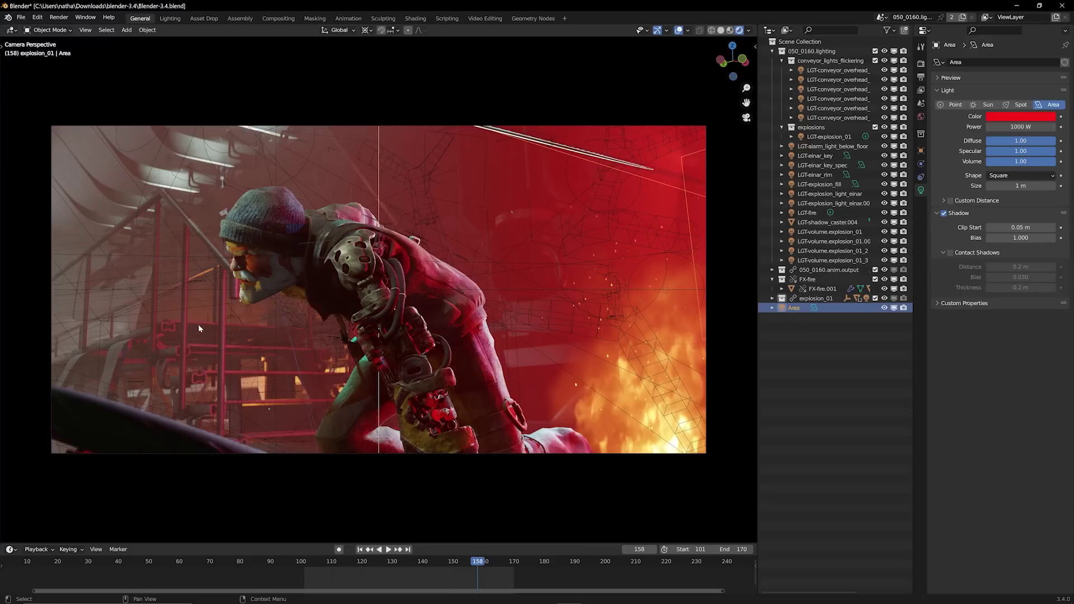
pyautogui.click(405, 377)
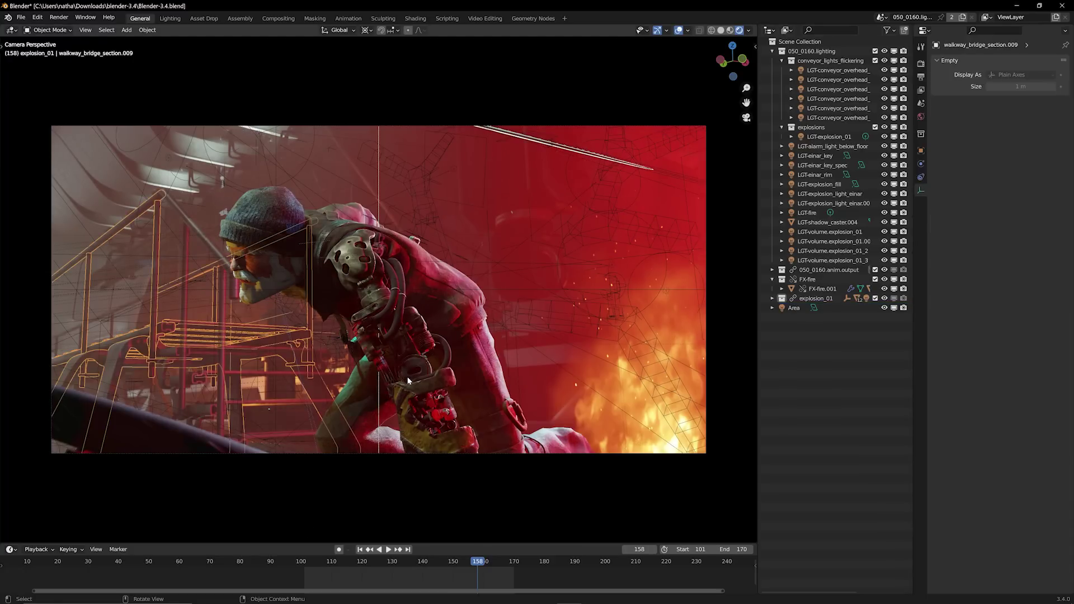
pyautogui.moveTo(405, 377); pyautogui.dragTo(419, 380, button='middle')
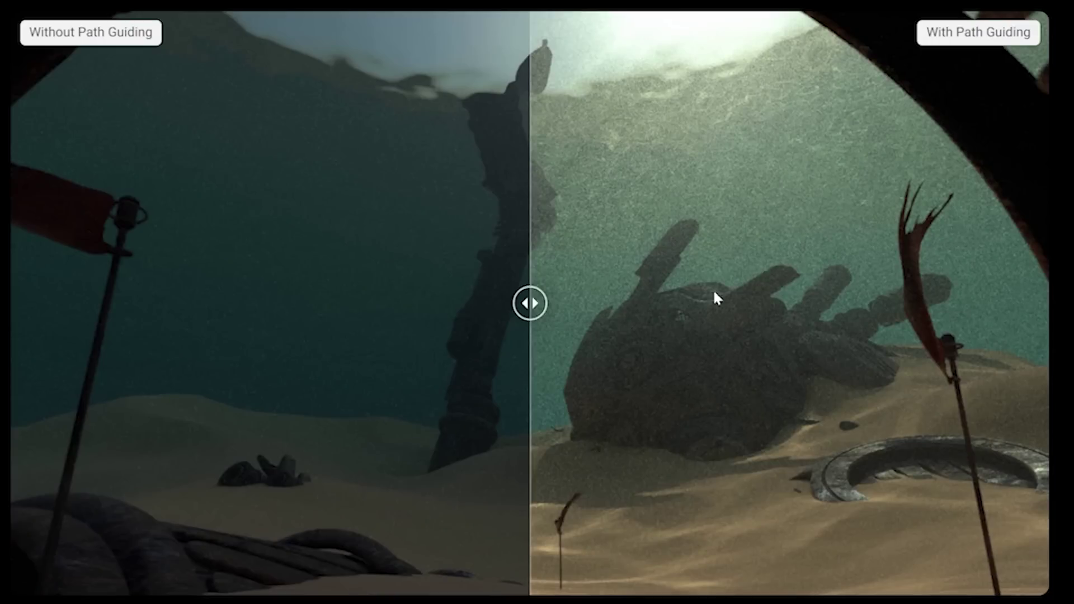
# Slide the comparison divider across the underwater render, Without versus With Path Guiding.
pyautogui.moveTo(532, 304); pyautogui.dragTo(14, 302)
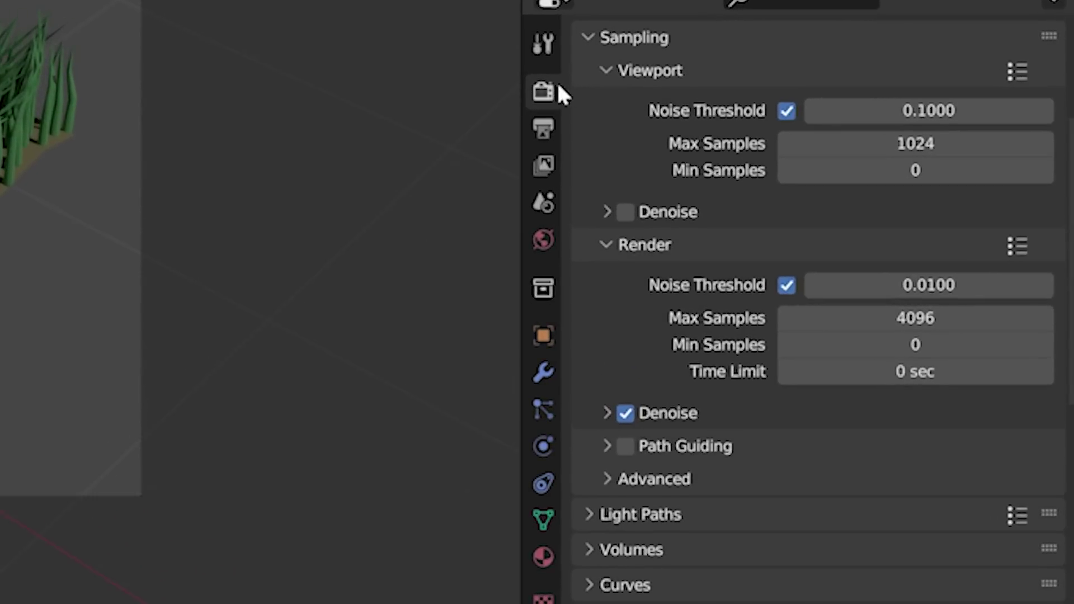
# Enable and expand Path Guiding with 128 training samples, then orbit around the monkey in grass.
pyautogui.click(607, 446)
pyautogui.click(625, 446)
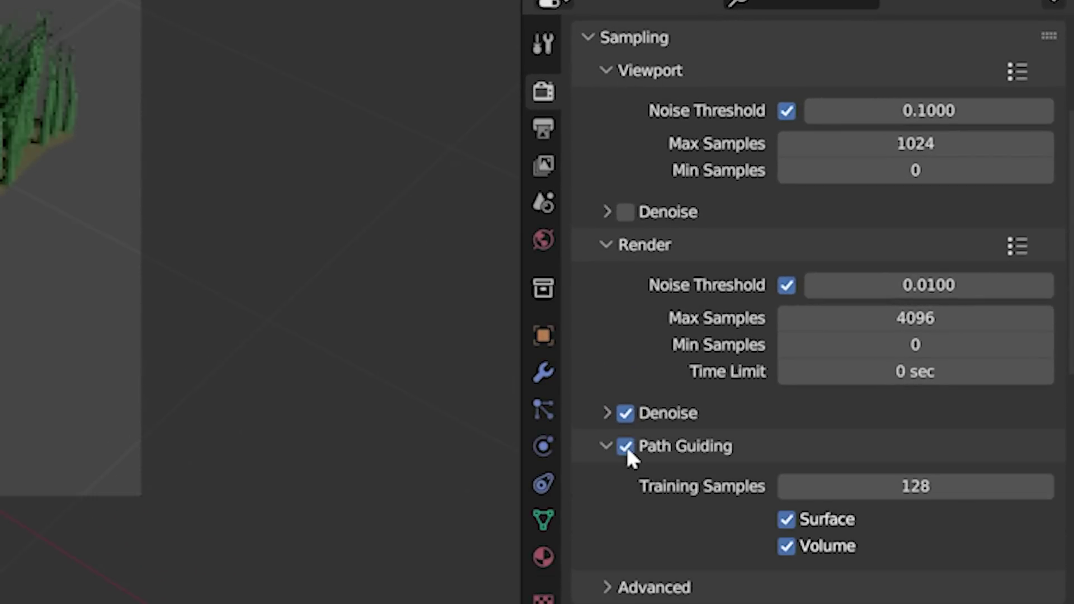
pyautogui.scroll(-1, 723, 358)
pyautogui.scroll(-2, 724, 352)
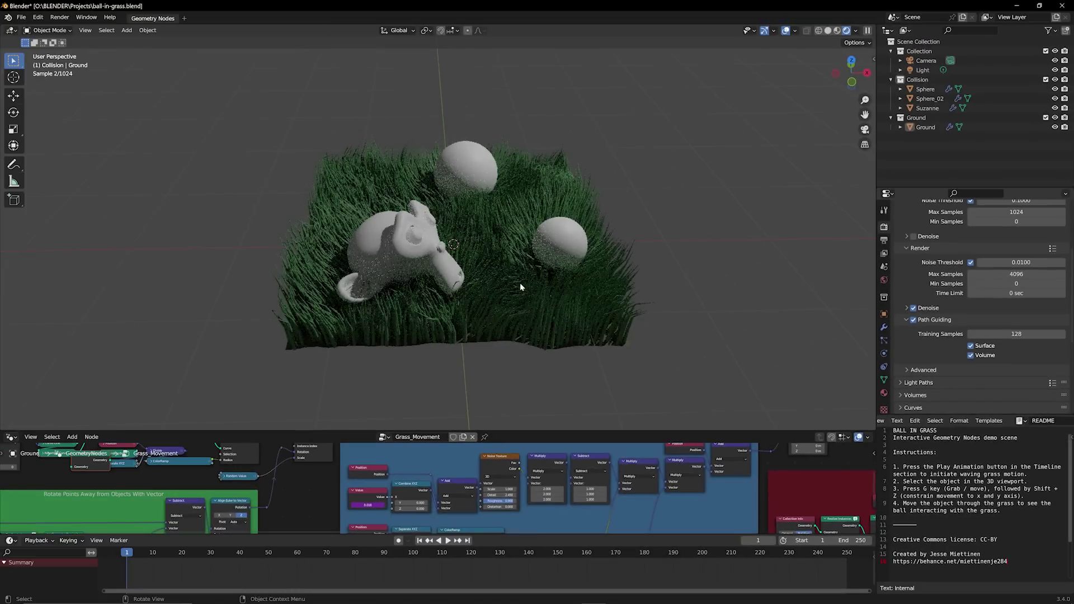
pyautogui.scroll(6, 520, 287)
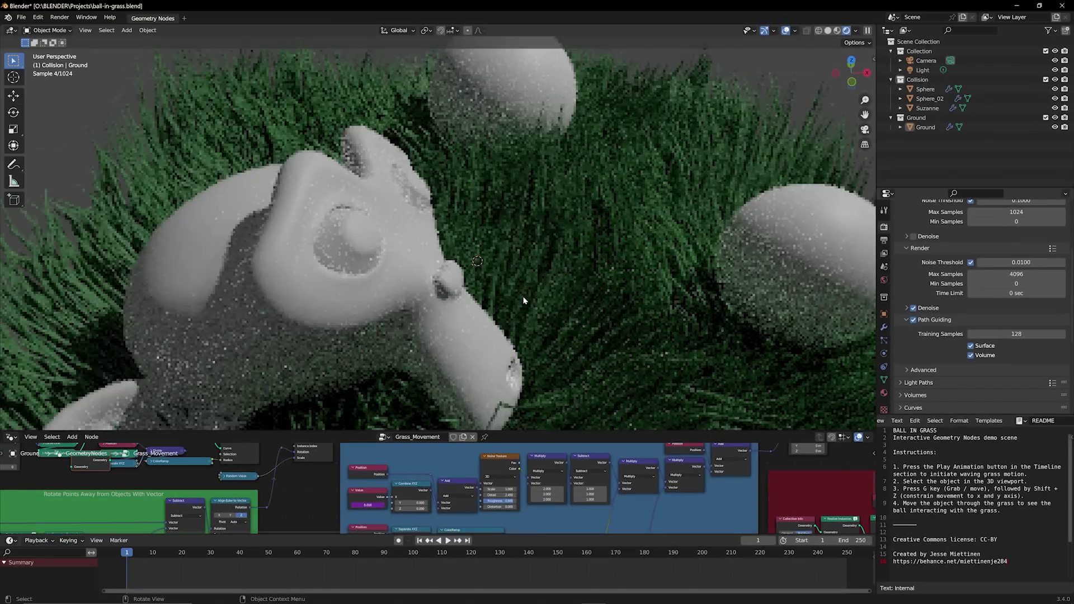
pyautogui.moveTo(522, 297); pyautogui.dragTo(490, 296, button='middle')
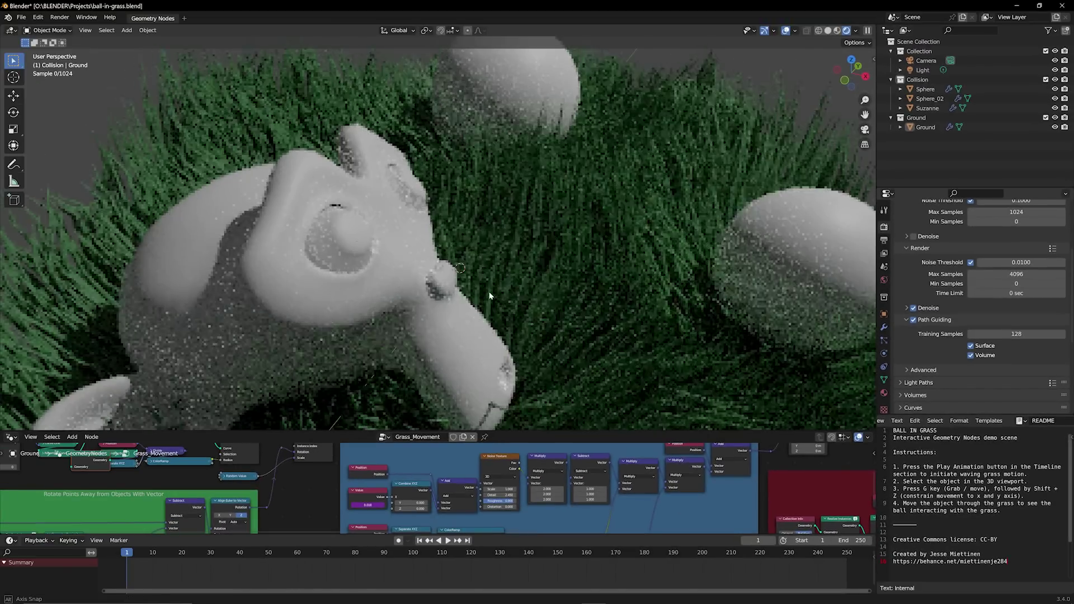
pyautogui.scroll(-5, 494, 290)
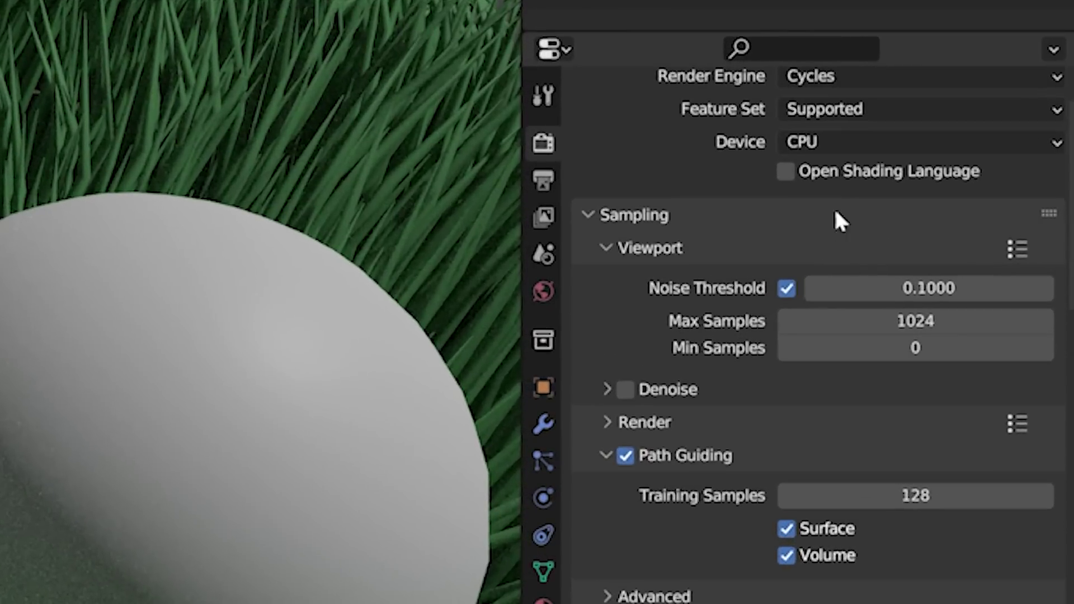
# Switch the render device to GPU Compute, revert it to CPU, and recheck the device list.
pyautogui.click(835, 144)
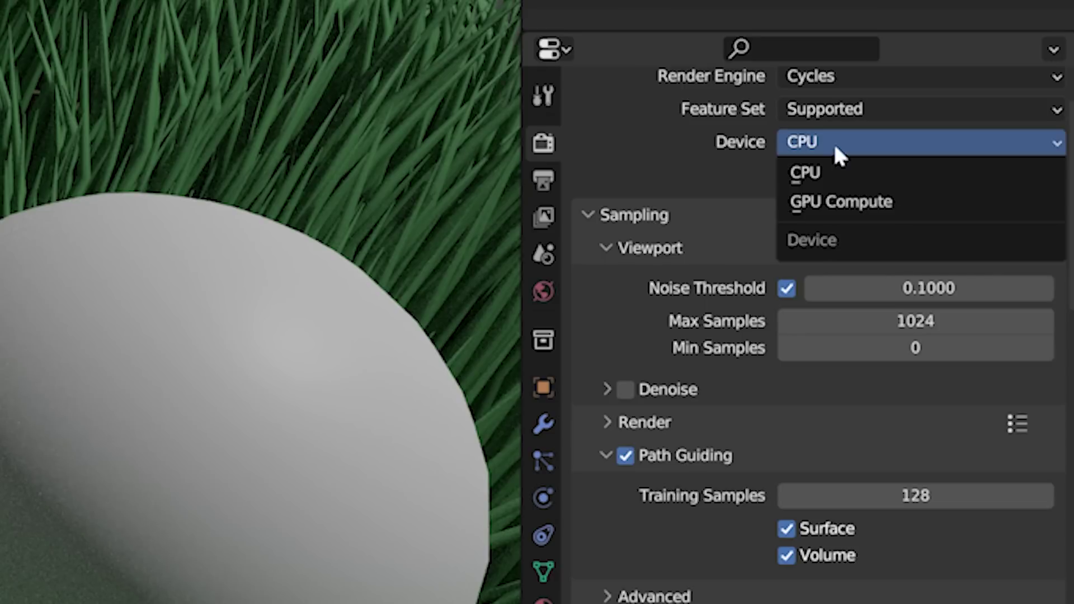
pyautogui.click(840, 204)
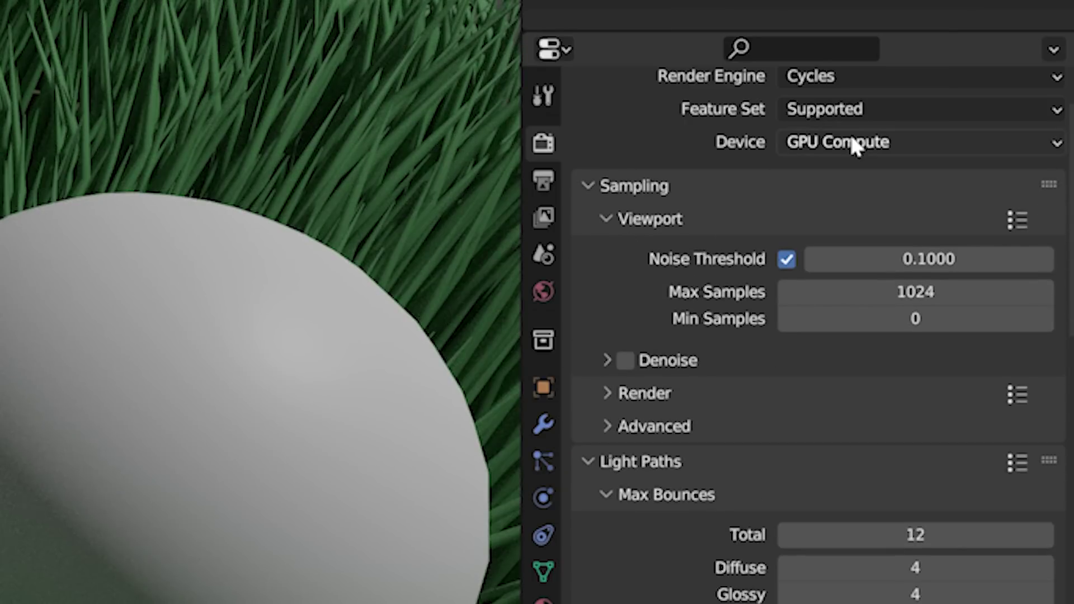
pyautogui.click(851, 141)
pyautogui.click(842, 173)
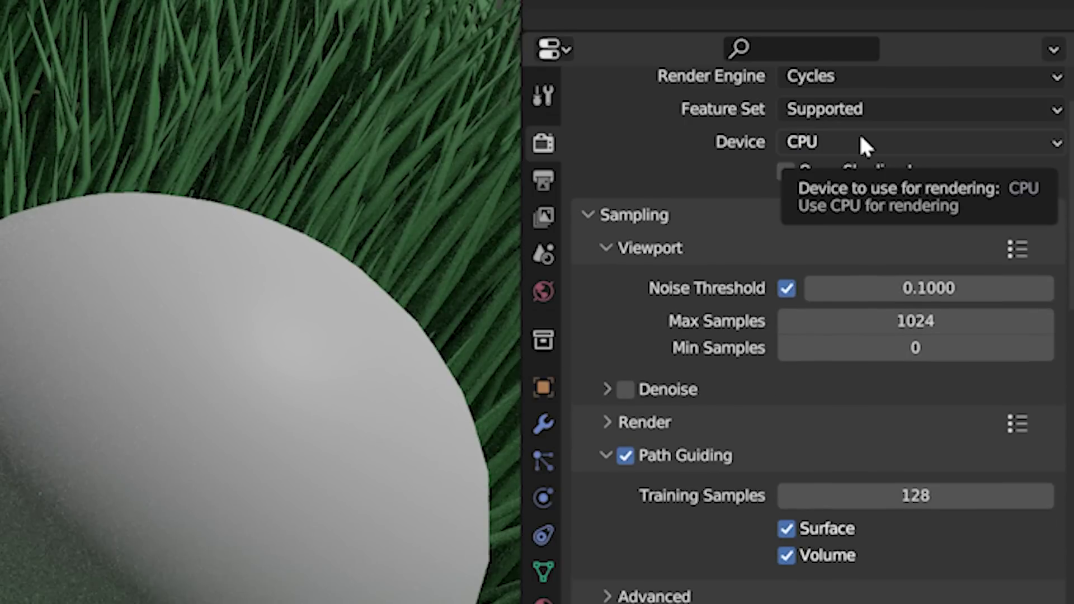
pyautogui.click(866, 140)
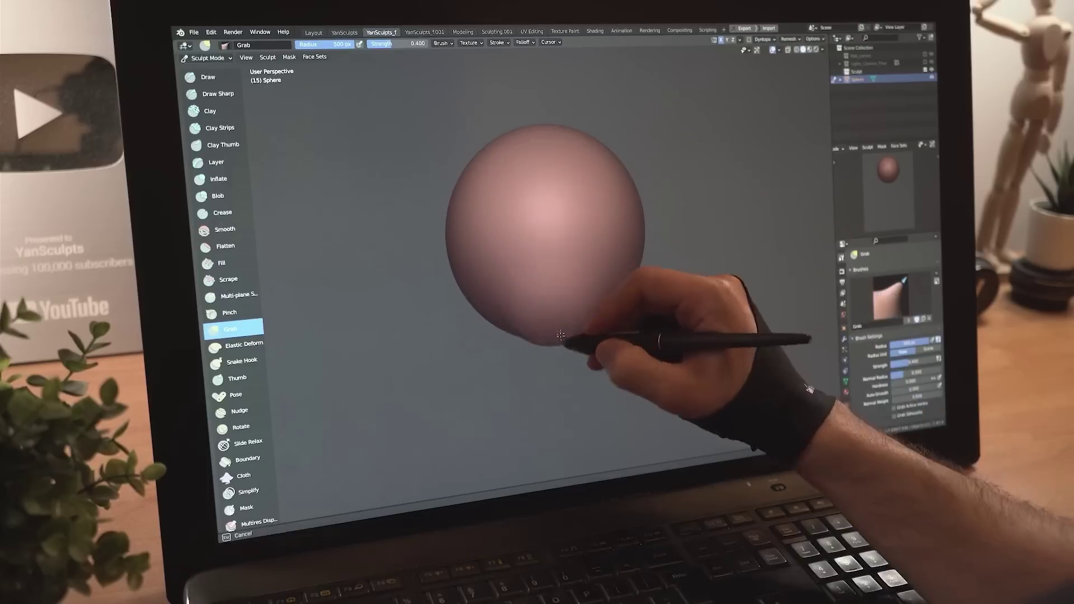
# Grab the sphere into an egg-shaped head with eye sockets, then raise a bump on the helmet panel.
pyautogui.press('f')
pyautogui.click(576, 352)
pyautogui.moveTo(576, 352); pyautogui.dragTo(595, 336)
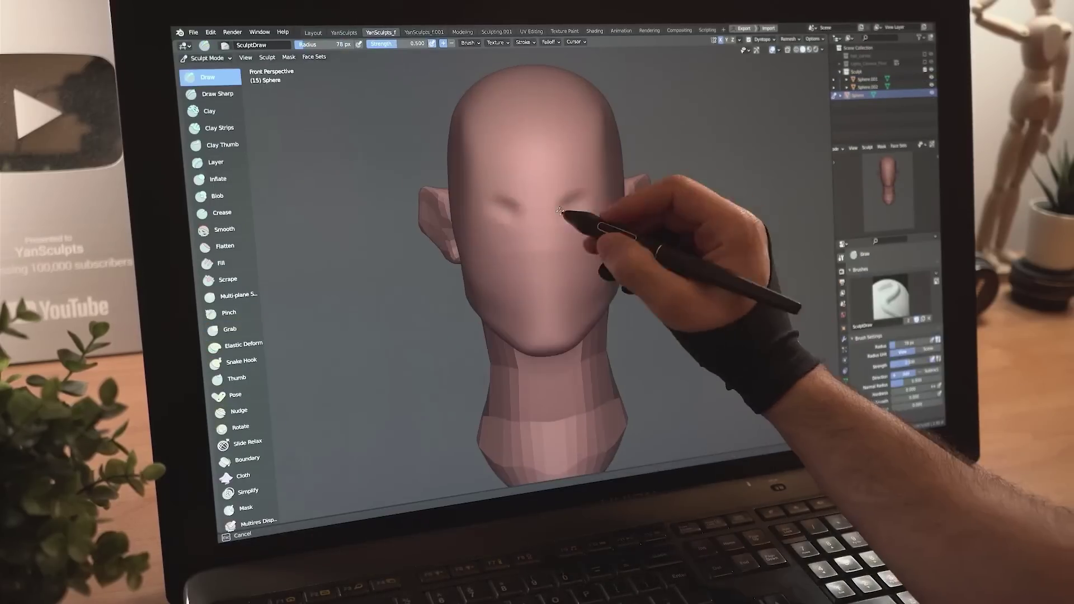
pyautogui.moveTo(568, 220); pyautogui.dragTo(612, 191)
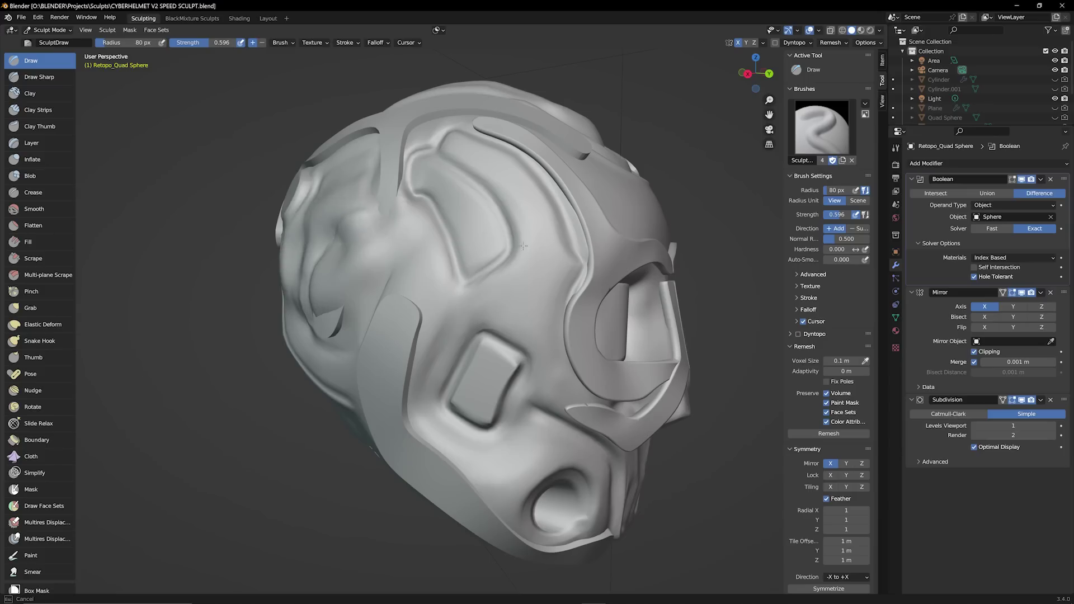
pyautogui.moveTo(369, 227)
pyautogui.mouseDown()
pyautogui.moveTo(386, 268)
pyautogui.moveTo(408, 280)
pyautogui.moveTo(459, 241)
pyautogui.moveTo(493, 252)
pyautogui.mouseUp()
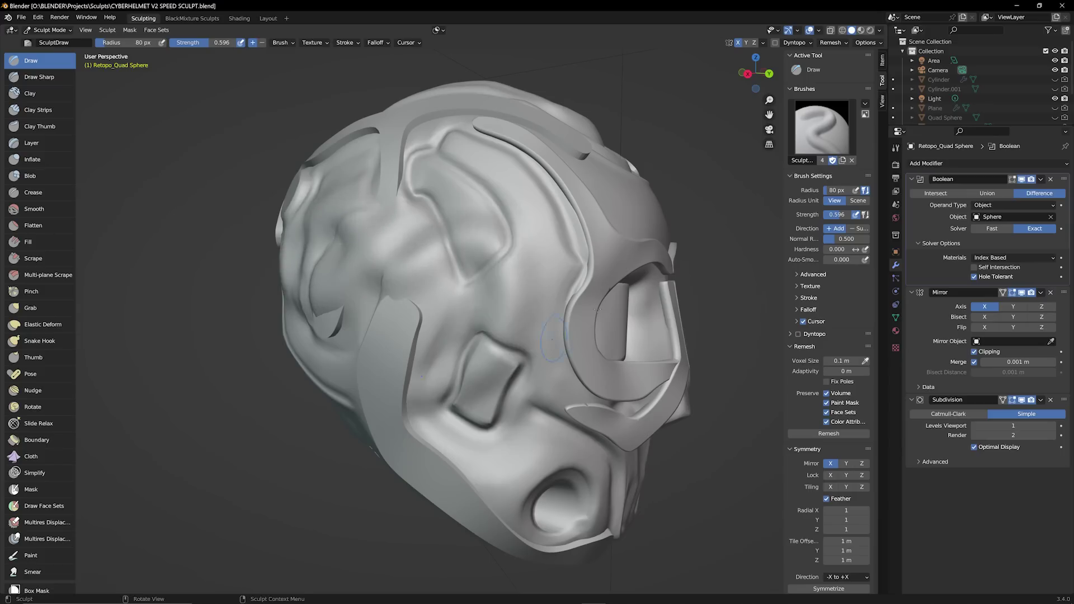
pyautogui.moveTo(552, 338); pyautogui.dragTo(530, 343, button='middle')
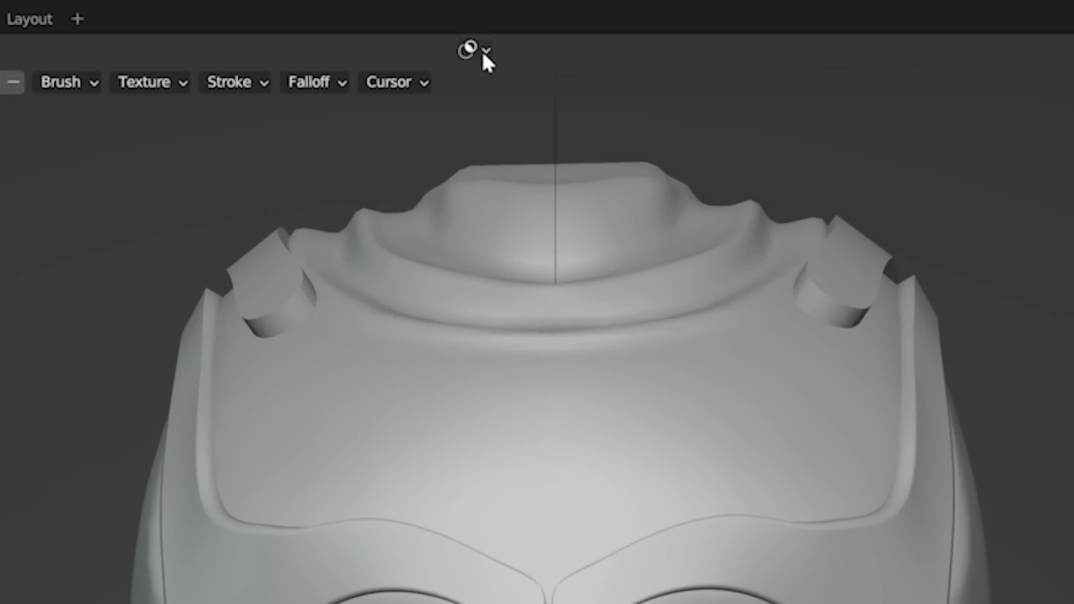
# Enable inverted cavity auto-masking with a raised factor on the helmet, then orbit around it.
pyautogui.click(483, 54)
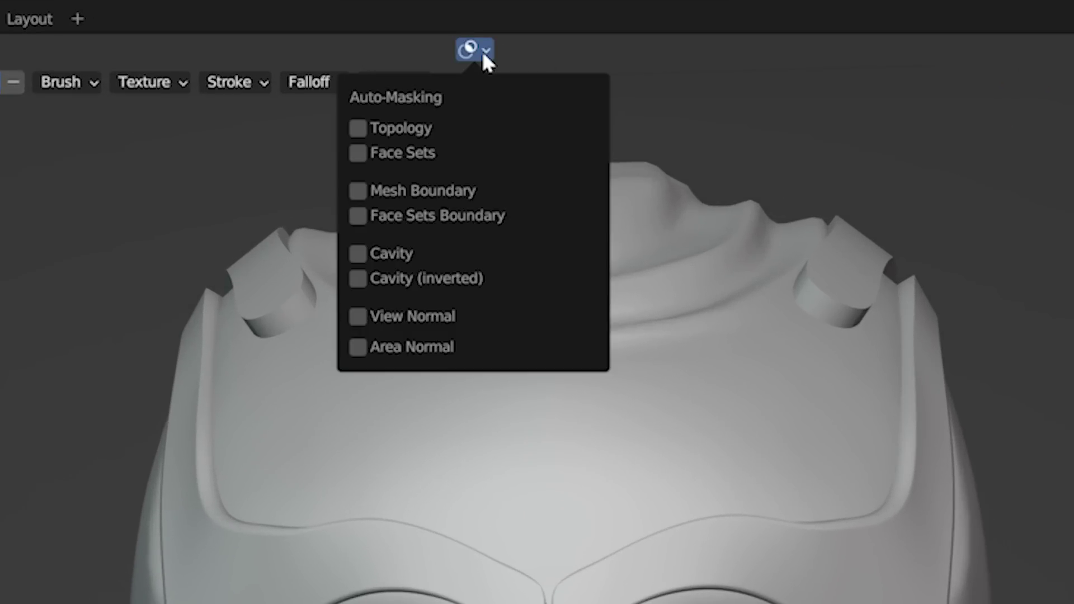
pyautogui.click(407, 254)
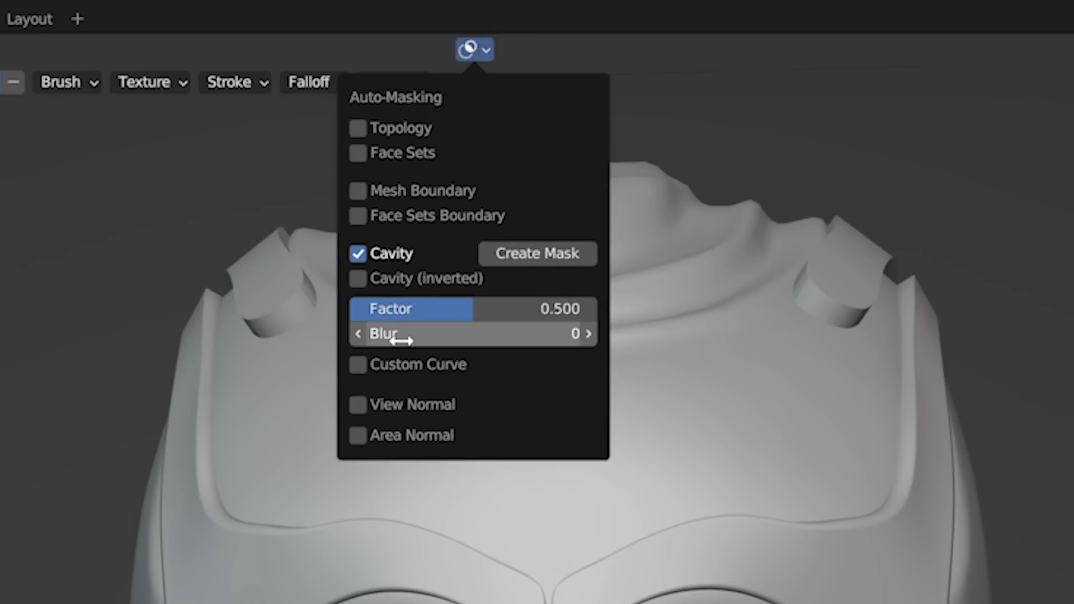
pyautogui.moveTo(482, 311); pyautogui.dragTo(549, 311)
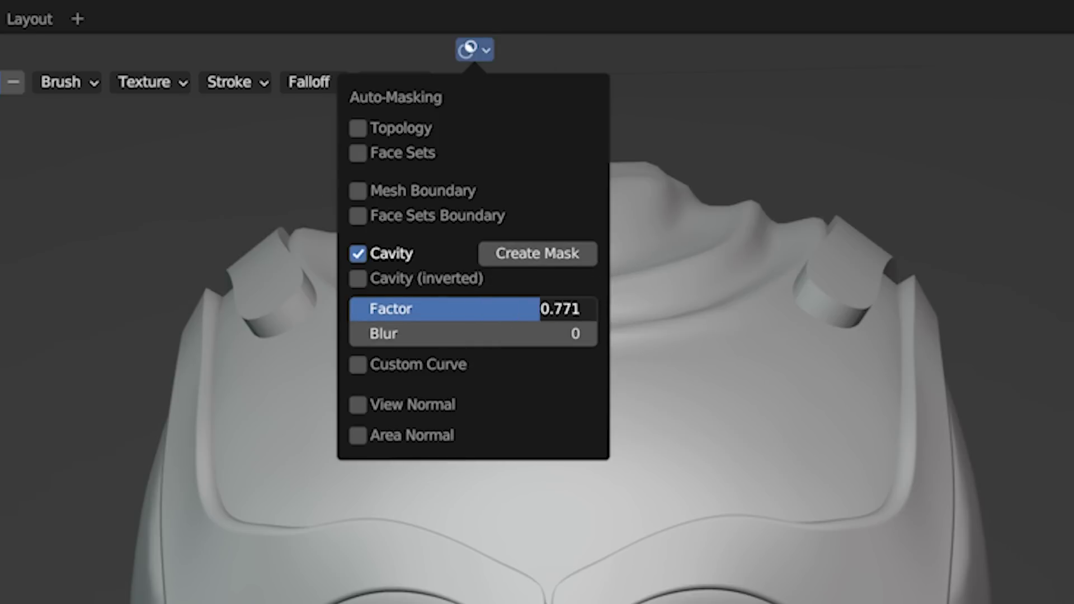
pyautogui.click(535, 280)
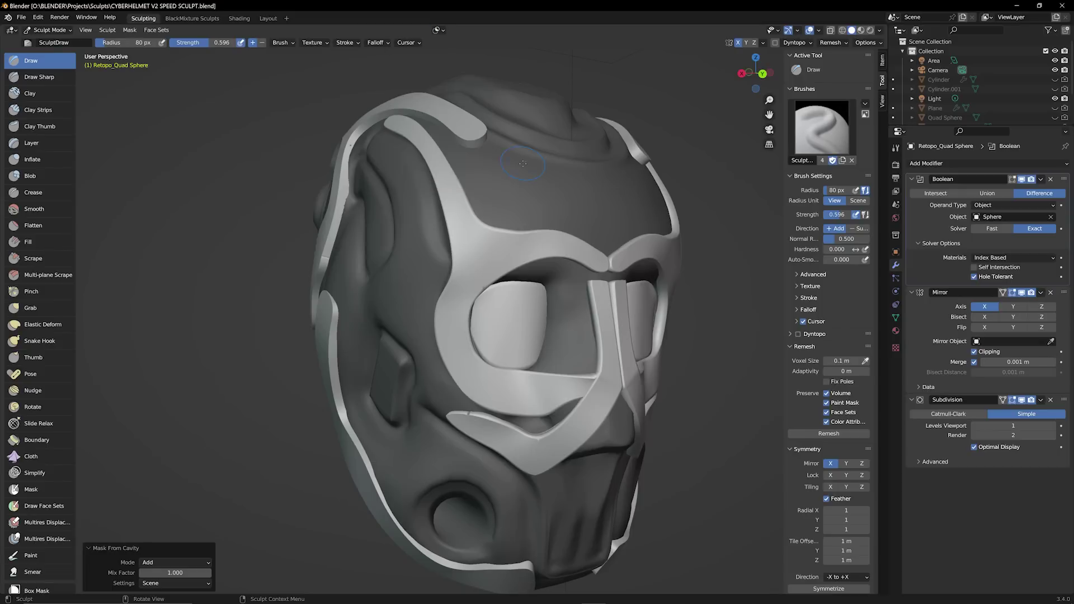
pyautogui.moveTo(582, 246)
pyautogui.mouseDown(button='middle')
pyautogui.moveTo(439, 246)
pyautogui.moveTo(387, 396)
pyautogui.mouseUp(button='middle')
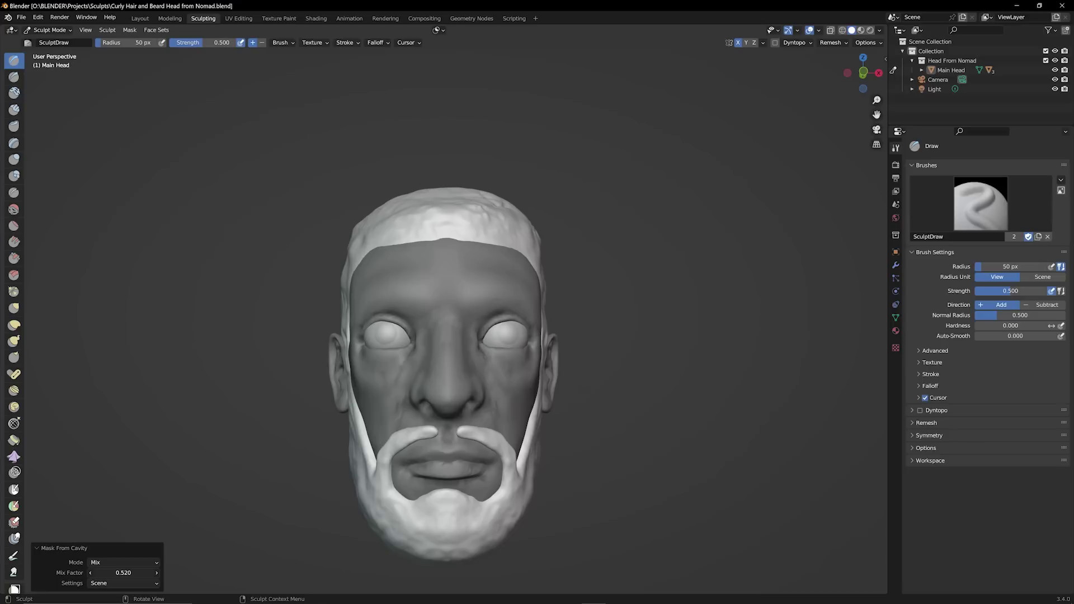
# Create a cavity mask on the bearded head with auto-masking Cavity and a mix factor near 0.86.
pyautogui.press('BackSpace')
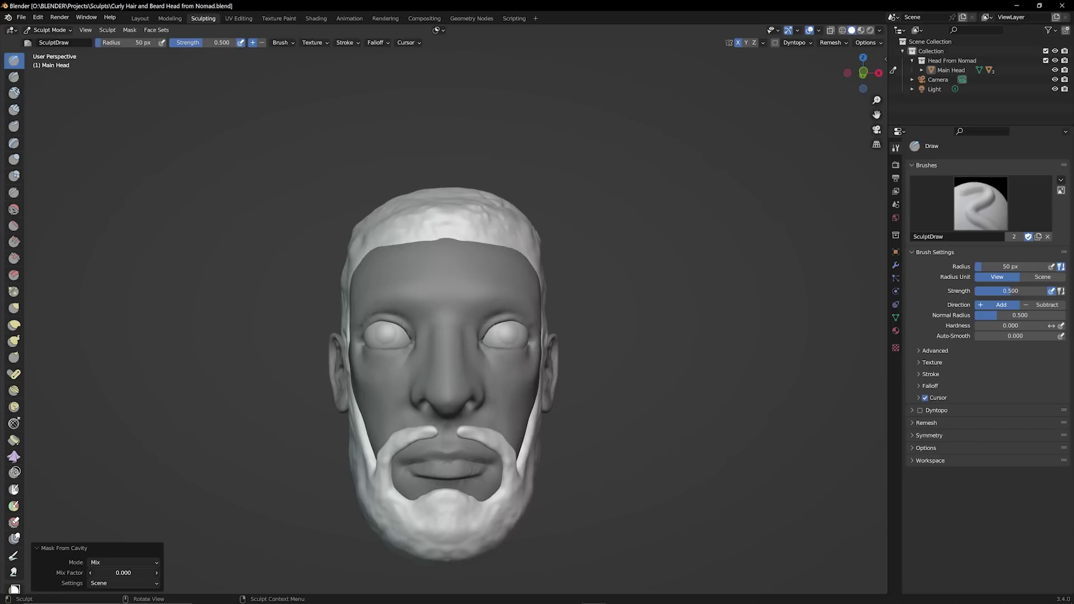
pyautogui.moveTo(123, 573); pyautogui.dragTo(156, 573)
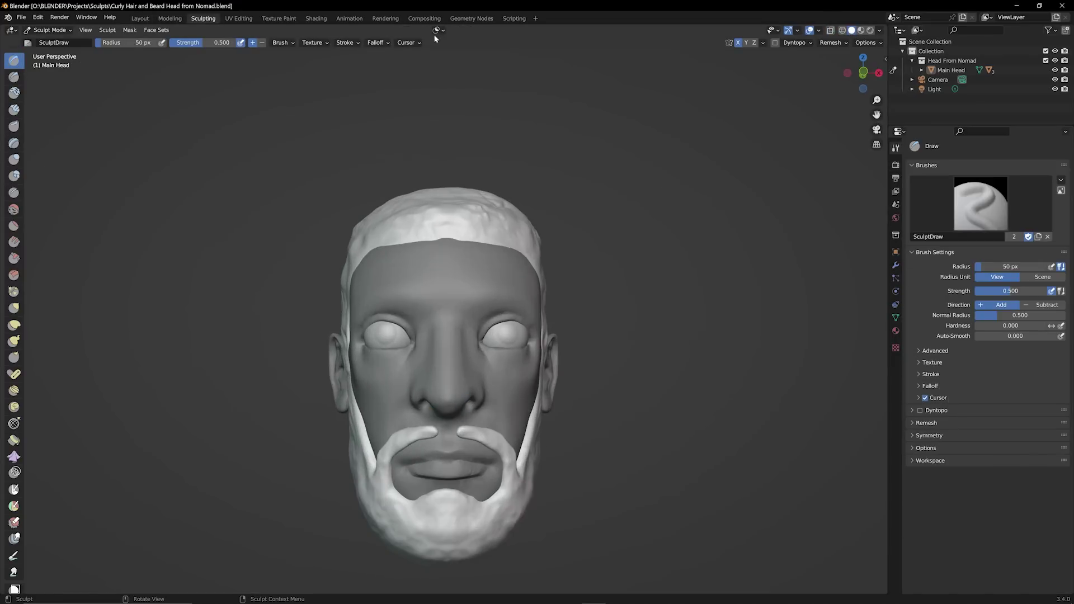
pyautogui.click(439, 30)
pyautogui.click(395, 108)
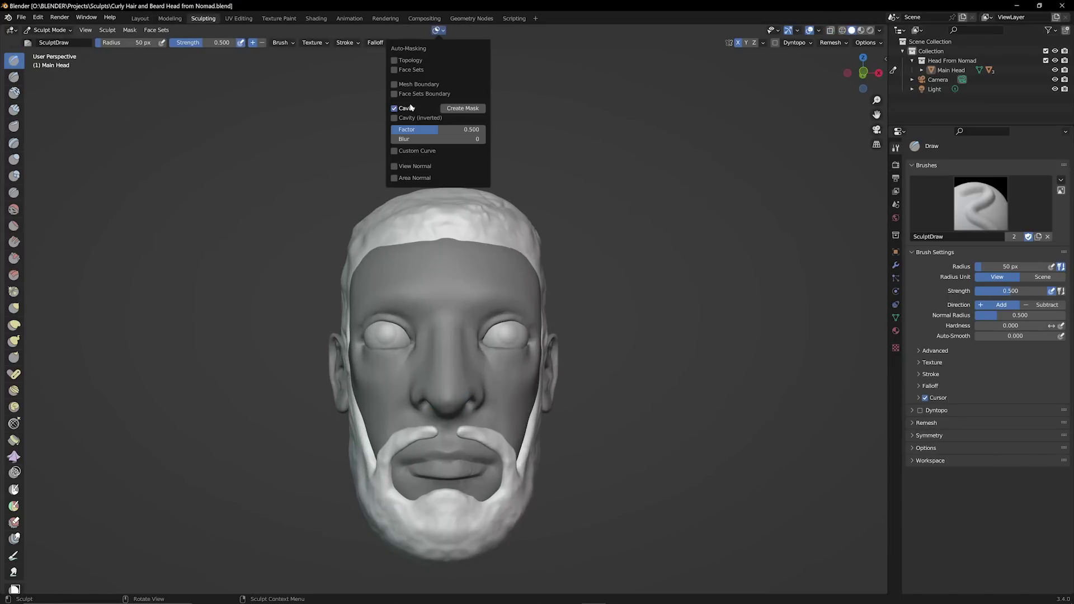
pyautogui.click(454, 109)
pyautogui.click(62, 586)
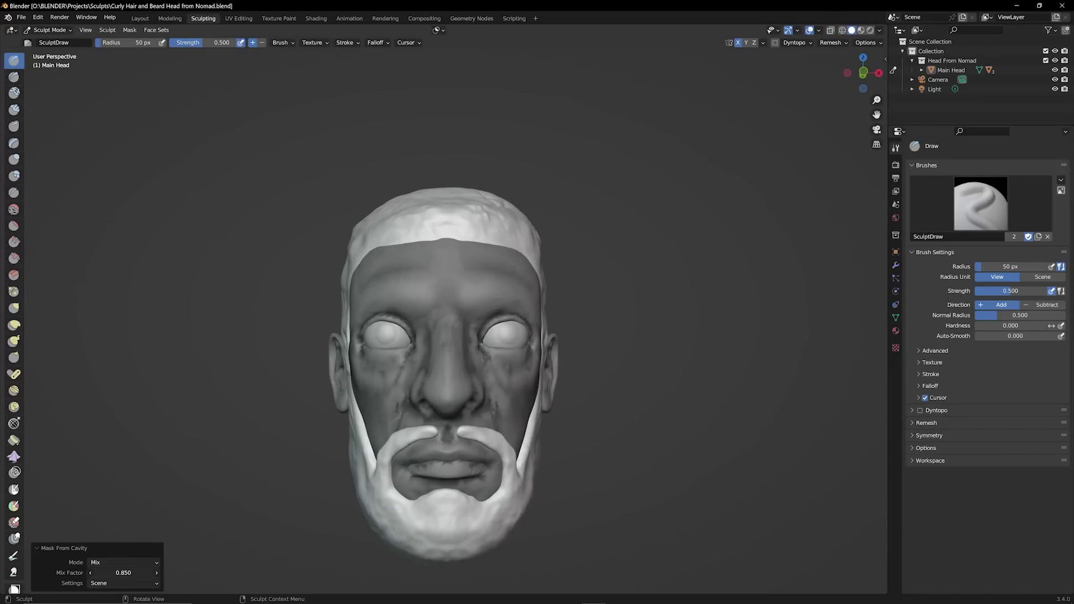
pyautogui.click(157, 573)
# Set the brush radius to 500 px and show the Remesh options with 0.01005 m voxel size.
pyautogui.moveTo(224, 336)
pyautogui.mouseDown(button='middle')
pyautogui.moveTo(302, 347)
pyautogui.moveTo(77, 108)
pyautogui.moveTo(503, 381)
pyautogui.moveTo(615, 395)
pyautogui.mouseUp(button='middle')
pyautogui.write('f500')
pyautogui.press('Return')
pyautogui.moveTo(665, 456)
pyautogui.mouseDown(button='middle')
pyautogui.moveTo(688, 425)
pyautogui.moveTo(660, 400)
pyautogui.mouseUp(button='middle')
pyautogui.click(832, 43)
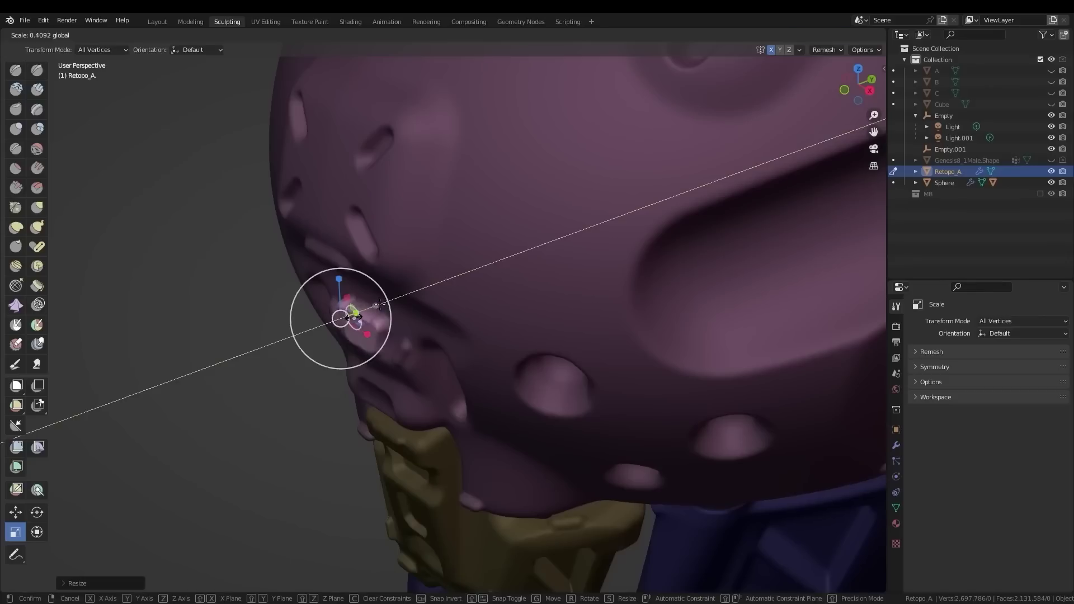
# Rotate a small part on the purple helmet with the gizmo, then move sculpt geometry.
pyautogui.moveTo(347, 311); pyautogui.dragTo(311, 320)
pyautogui.moveTo(310, 320); pyautogui.dragTo(340, 412, button='middle')
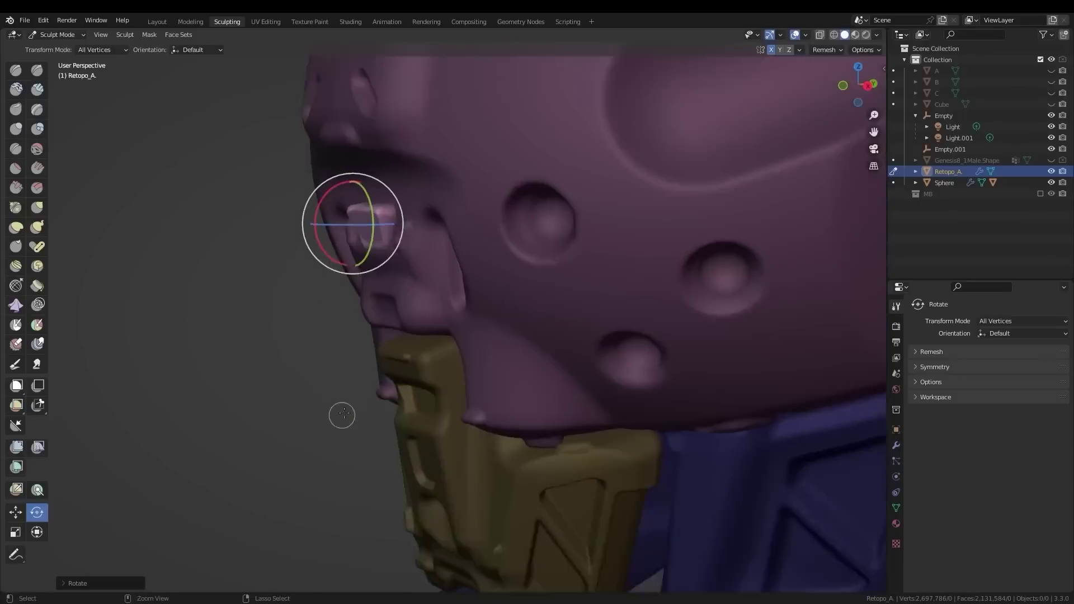
pyautogui.press('g')
pyautogui.moveTo(340, 211); pyautogui.dragTo(206, 338, button='middle')
pyautogui.scroll(3, 206, 338)
# Smooth the helmet with the smoothing brush, then switch to the browser article on remeshing speed.
pyautogui.hotkey('shift', 's')
pyautogui.moveTo(391, 241); pyautogui.dragTo(652, 425, button='middle')
pyautogui.scroll(-4, 557, 293)
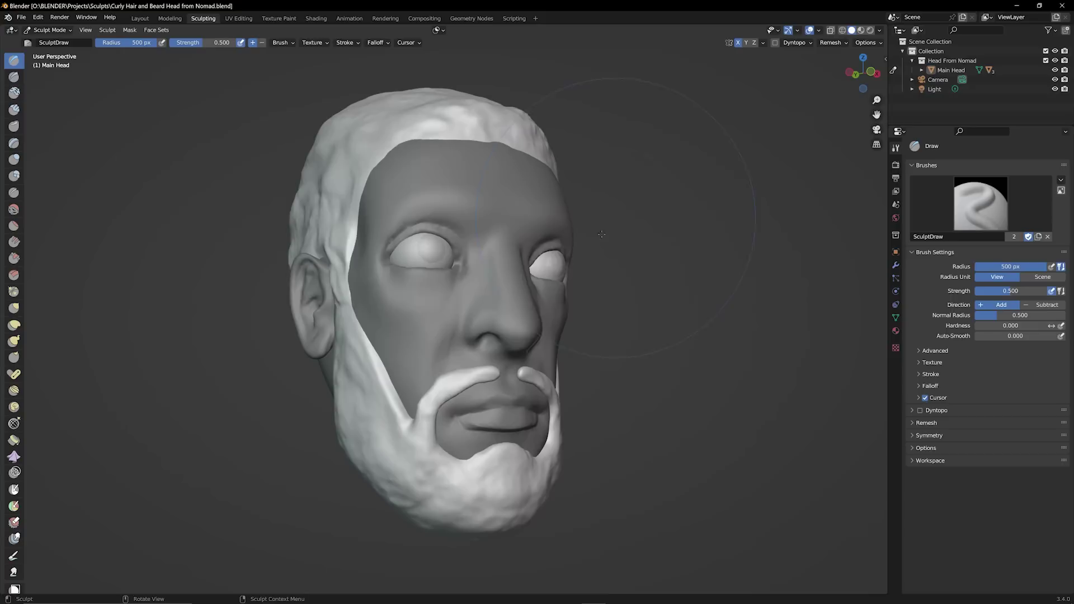
pyautogui.moveTo(476, 269); pyautogui.dragTo(500, 273, button='middle')
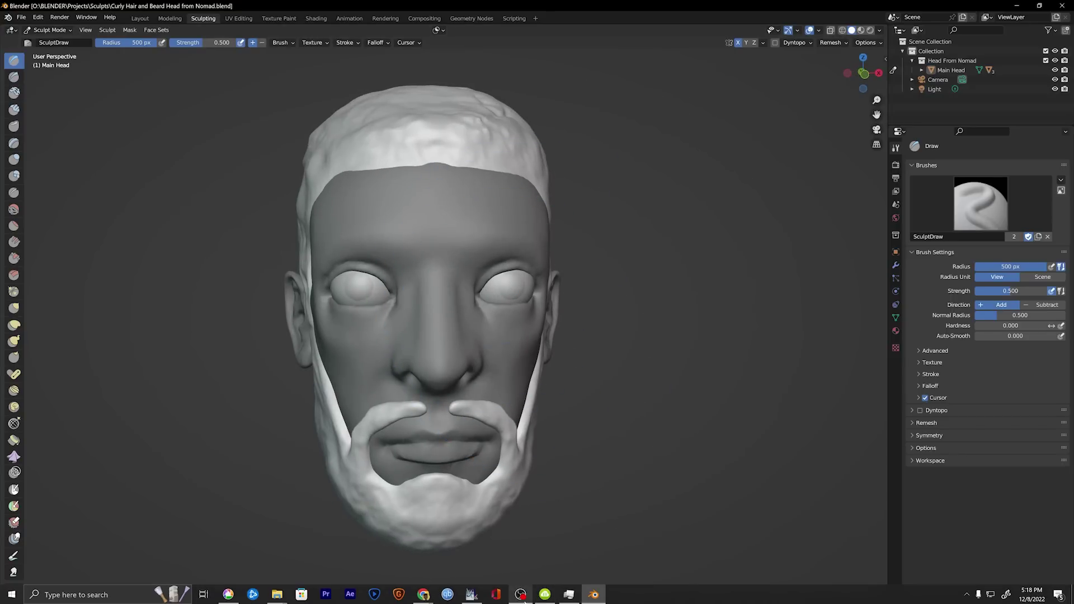
pyautogui.click(424, 594)
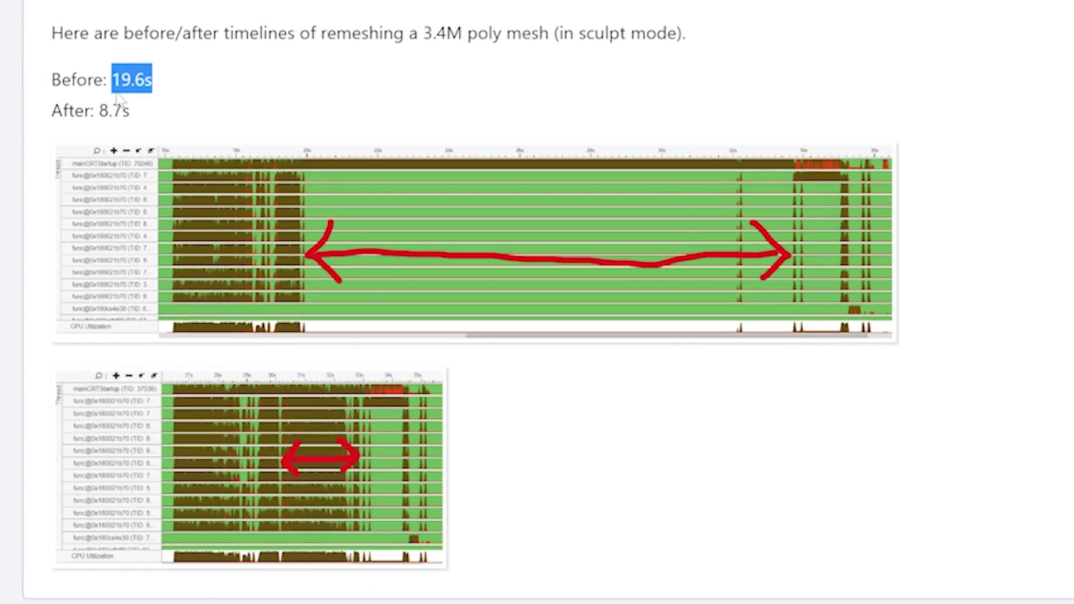
# Add a level-3 Subdivision Surface to the cube, apply it, then mask-paint the sphere's upper area.
pyautogui.click(159, 123)
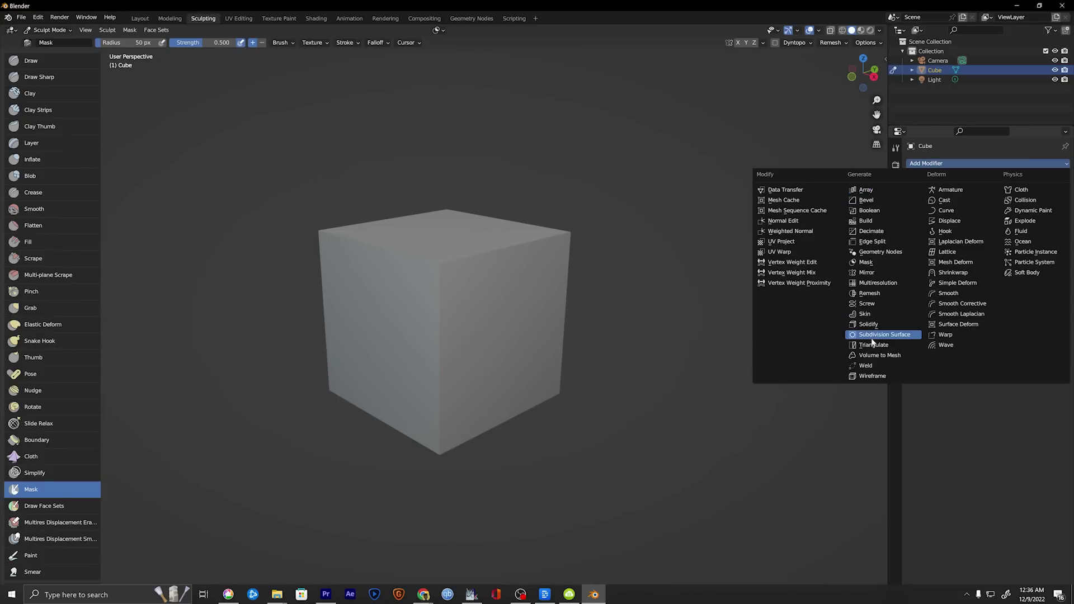
pyautogui.click(877, 338)
pyautogui.click(1054, 205)
pyautogui.click(1055, 206)
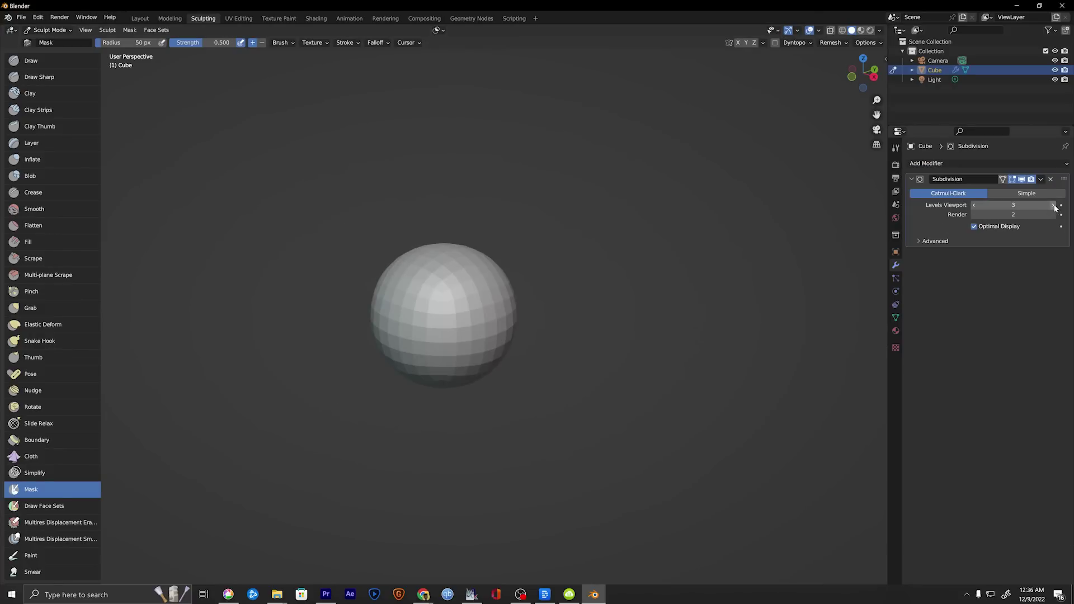
pyautogui.click(1039, 180)
pyautogui.click(1001, 192)
pyautogui.moveTo(431, 277)
pyautogui.mouseDown()
pyautogui.moveTo(476, 297)
pyautogui.moveTo(456, 316)
pyautogui.mouseUp()
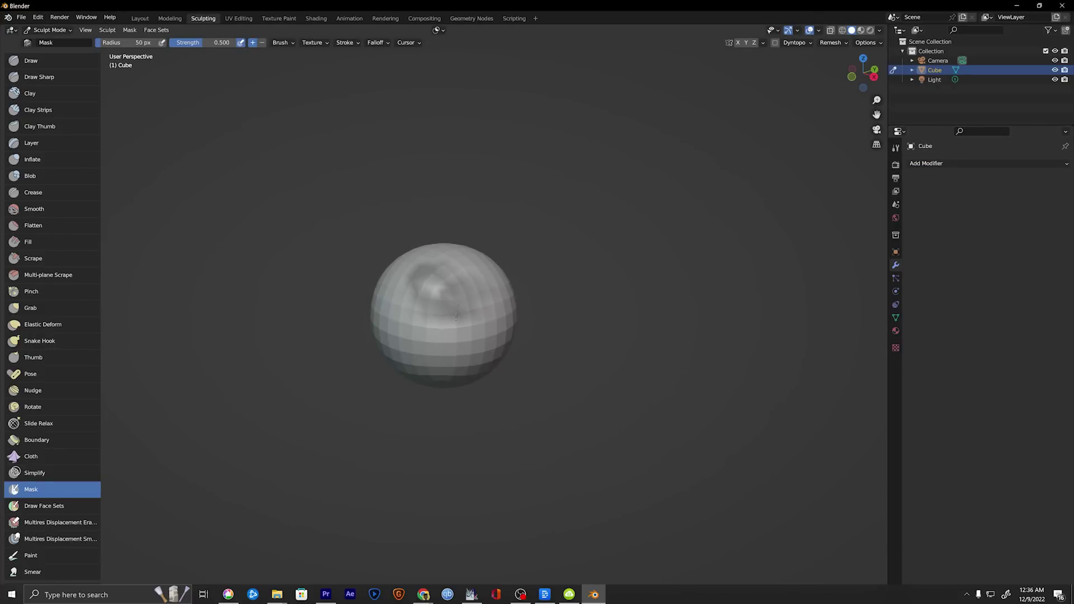
# Create a face set from the masked area and orbit the sphere to inspect the green patch.
pyautogui.click(158, 30)
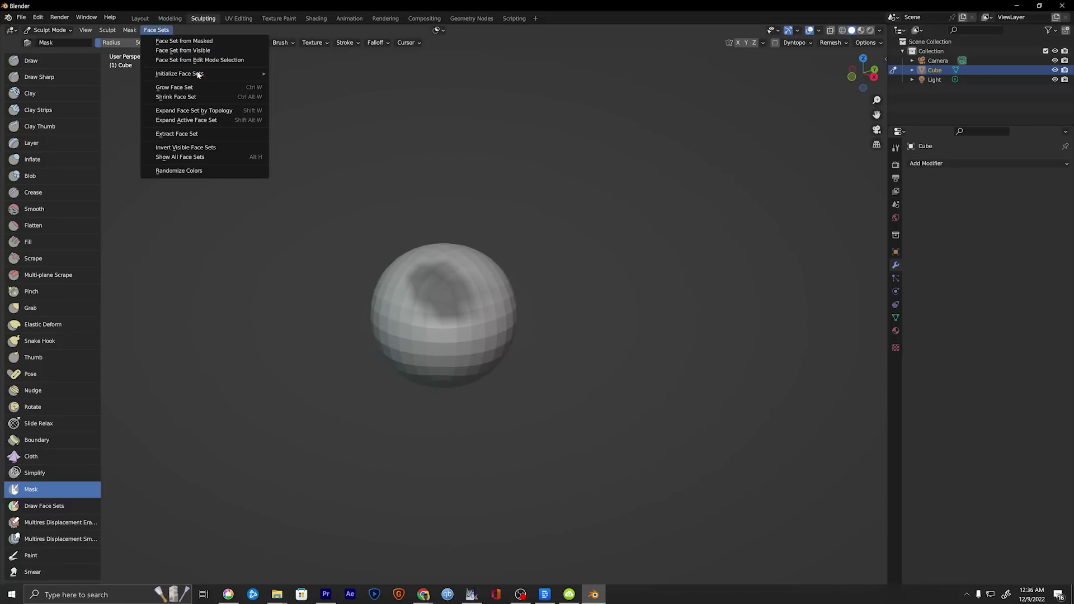
pyautogui.click(184, 41)
pyautogui.moveTo(452, 306)
pyautogui.mouseDown(button='middle')
pyautogui.moveTo(481, 304)
pyautogui.moveTo(444, 306)
pyautogui.mouseUp(button='middle')
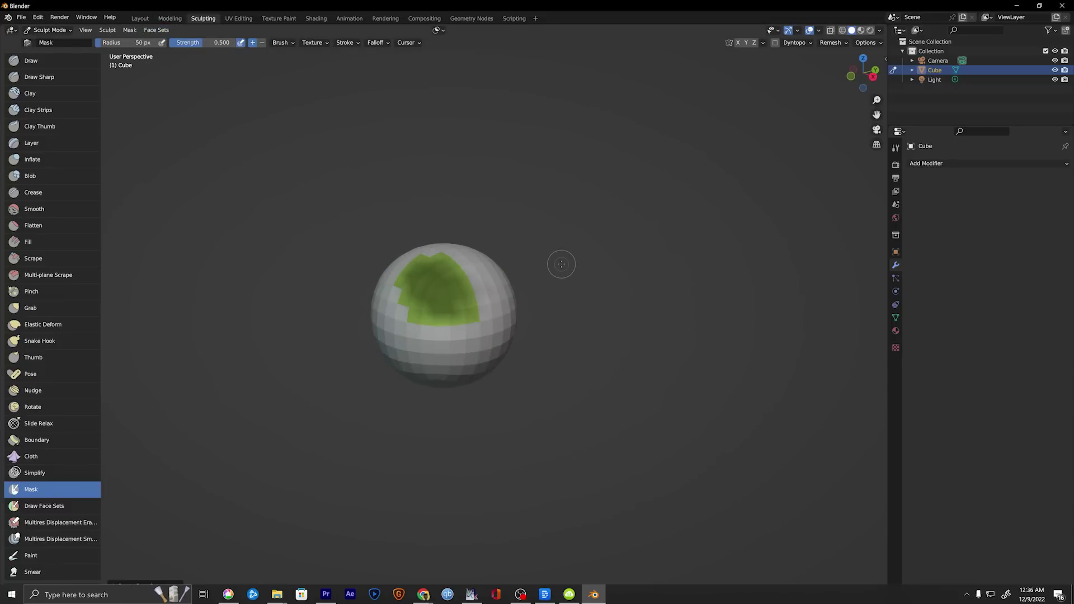
pyautogui.rightClick(435, 297)
pyautogui.moveTo(435, 296)
pyautogui.mouseDown(button='middle')
pyautogui.moveTo(459, 302)
pyautogui.moveTo(426, 343)
pyautogui.moveTo(398, 342)
pyautogui.mouseUp(button='middle')
# Scroll down through the Base Meshes screenshots and back up again.
pyautogui.scroll(-5, 740, 269)
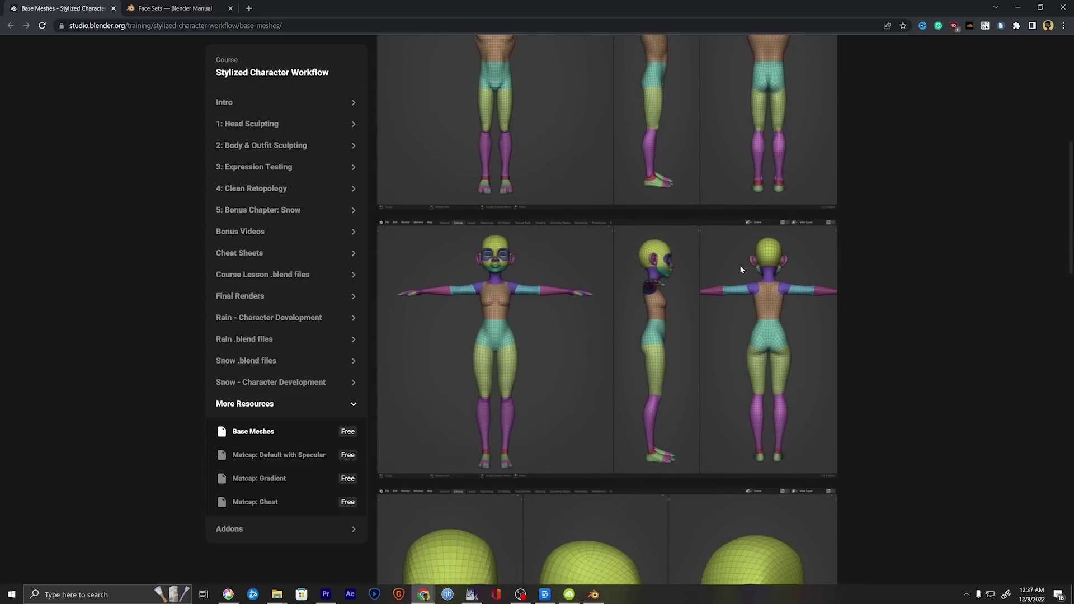
pyautogui.scroll(-10, 741, 269)
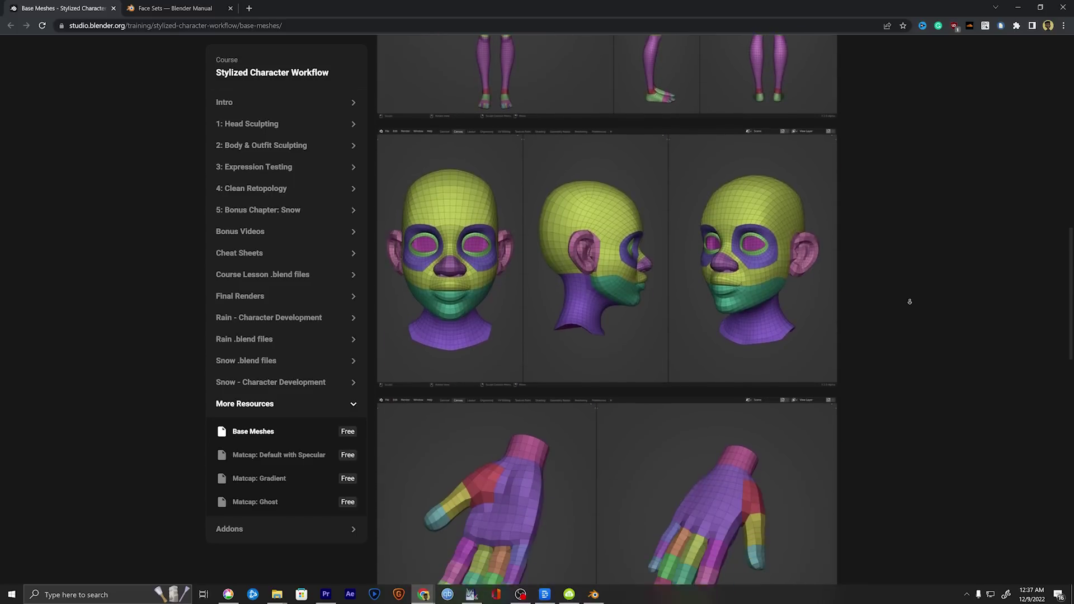
pyautogui.scroll(-12, 907, 309)
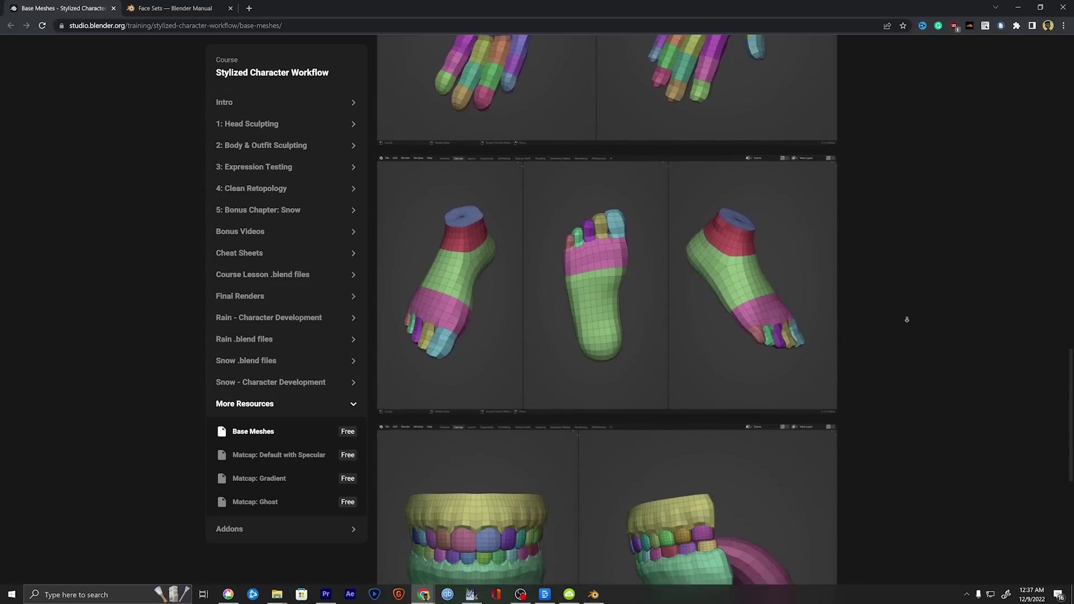
pyautogui.scroll(-2, 902, 305)
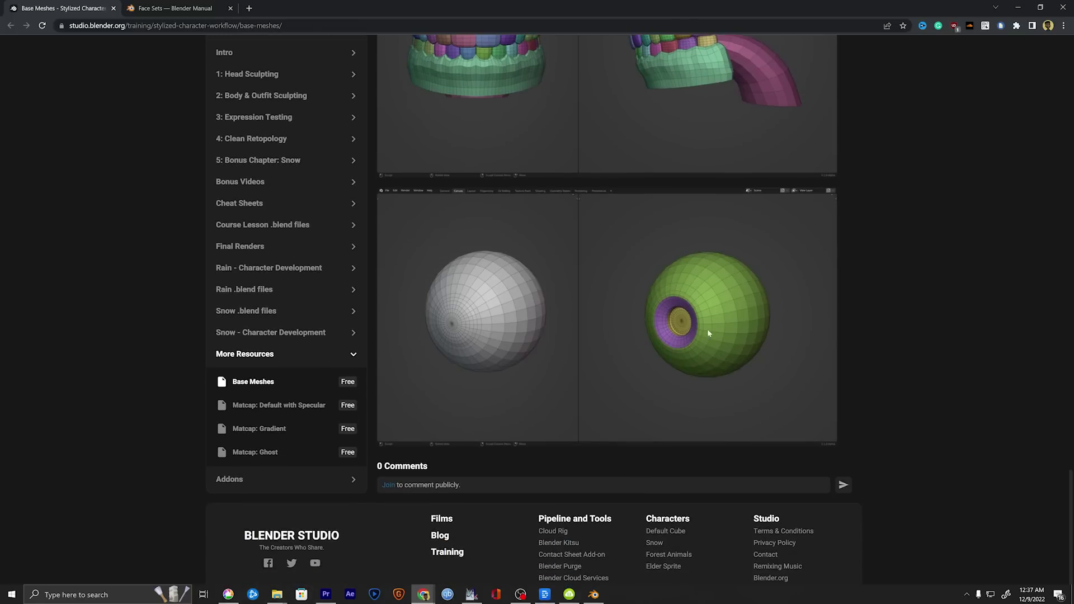
pyautogui.scroll(20, 707, 329)
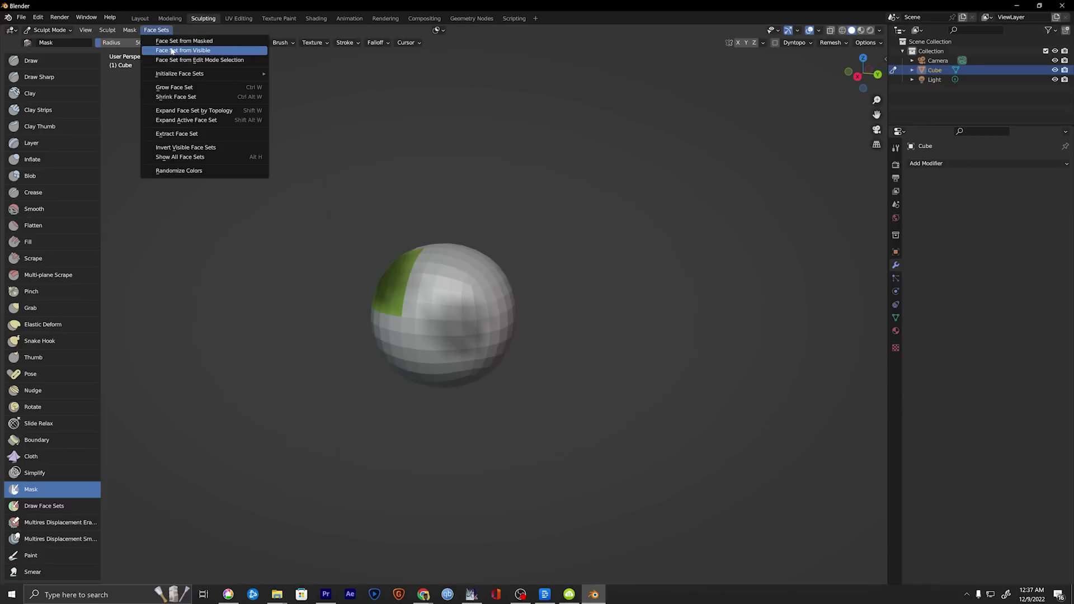
# Make a face set from the masked patches and orbit to check the new teal areas.
pyautogui.click(170, 48)
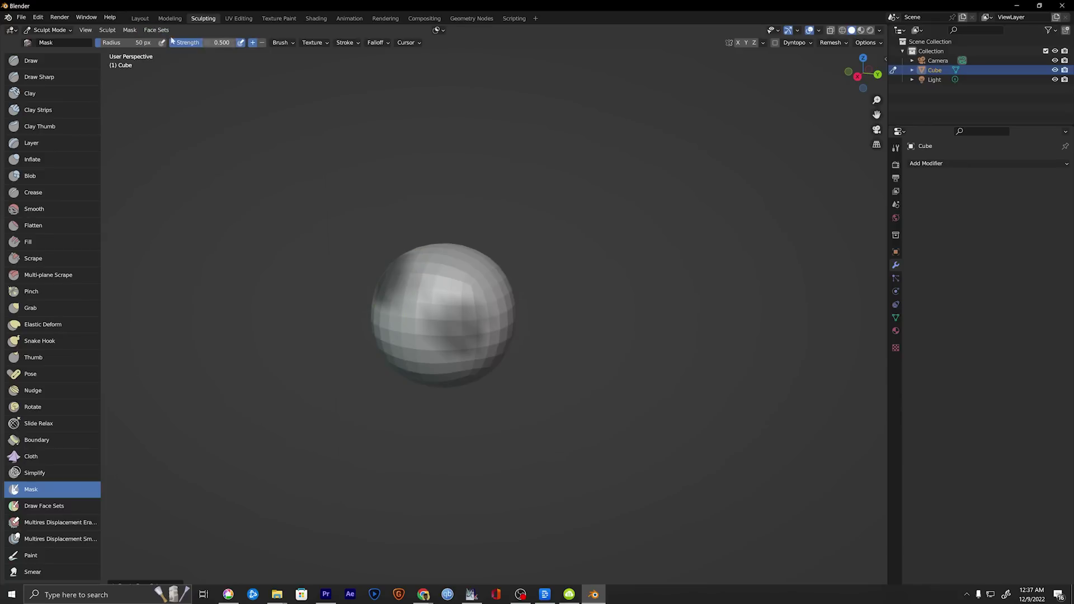
pyautogui.click(157, 30)
pyautogui.click(175, 45)
pyautogui.moveTo(242, 208); pyautogui.dragTo(120, 439, button='middle')
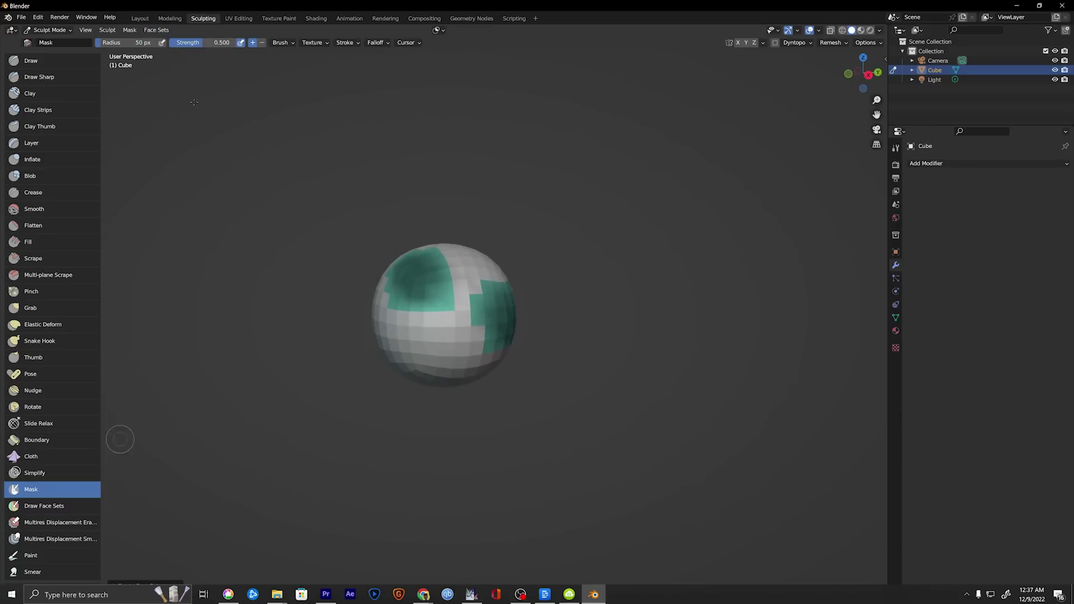
# Clear the mask, apply another Face Sets operation, and switch to the Draw brush with X.
pyautogui.click(130, 30)
pyautogui.click(159, 60)
pyautogui.moveTo(347, 291); pyautogui.dragTo(497, 371, button='middle')
pyautogui.click(159, 30)
pyautogui.click(193, 87)
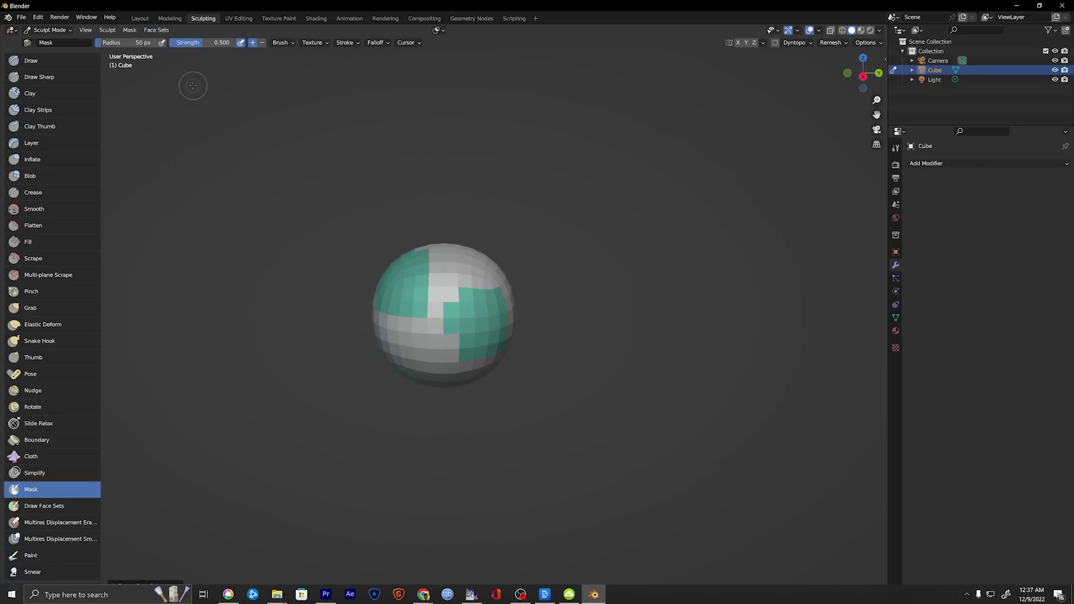
pyautogui.press('x')
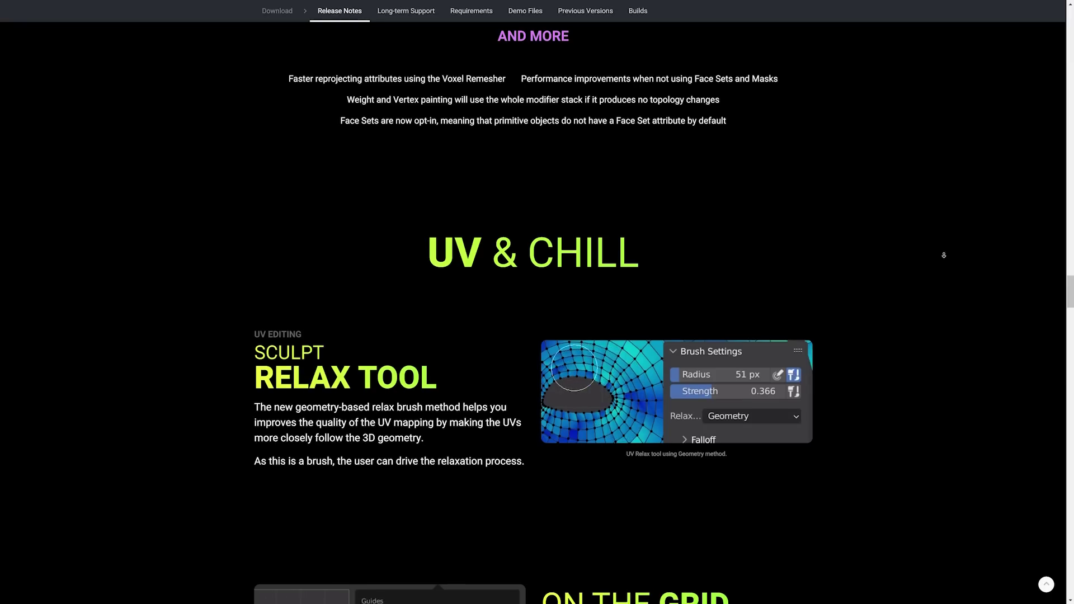
# Scroll down the release notes through the UV & Chill section.
pyautogui.scroll(-1, 942, 255)
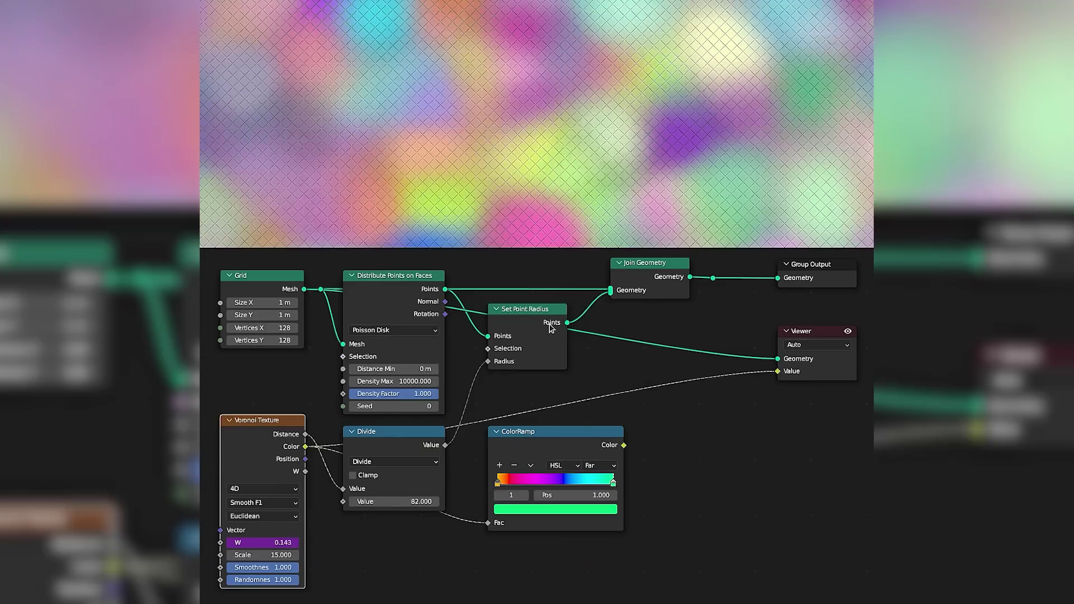
# Preview Set Point Radius in the Viewer and raise Divide Value to 119.1.
pyautogui.keyDown('ctrl'); pyautogui.keyDown('shift'); pyautogui.click(551, 328); pyautogui.keyUp('shift'); pyautogui.keyUp('ctrl')
pyautogui.moveTo(392, 501); pyautogui.dragTo(442, 501)
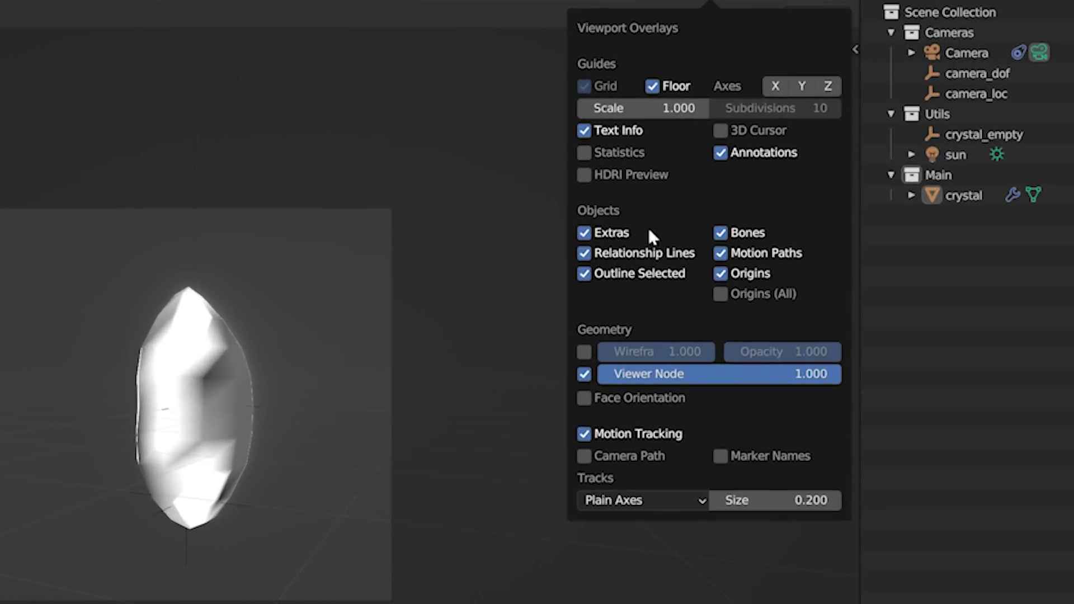
# Fade the viewer node overlay to 0.287 and toggle the viewer preview against the final crystal.
pyautogui.click(587, 373)
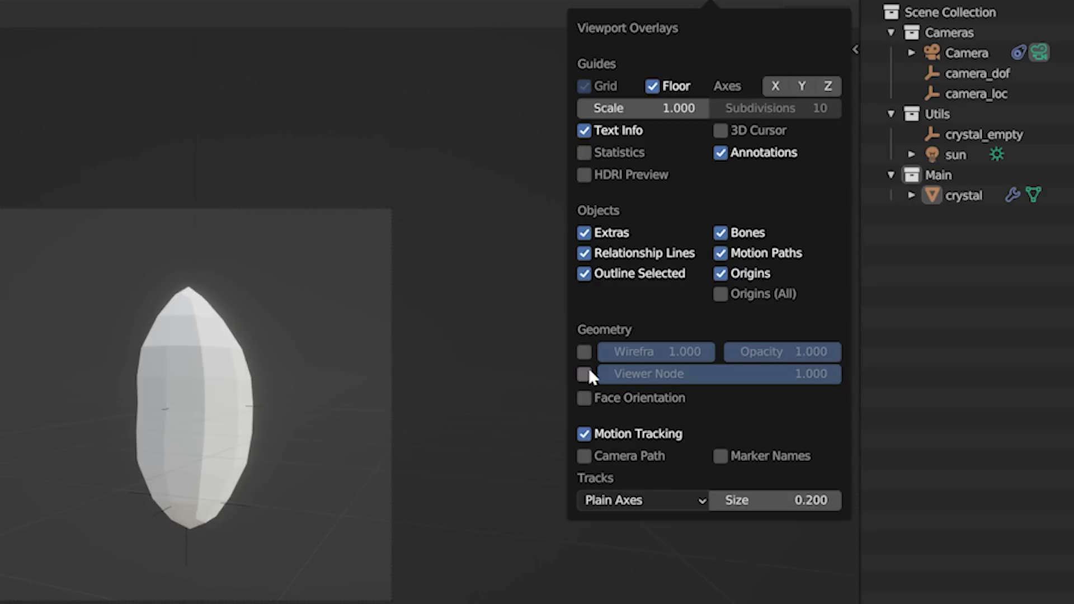
pyautogui.click(584, 374)
pyautogui.moveTo(674, 377)
pyautogui.mouseDown()
pyautogui.moveTo(500, 378)
pyautogui.moveTo(674, 377)
pyautogui.mouseUp()
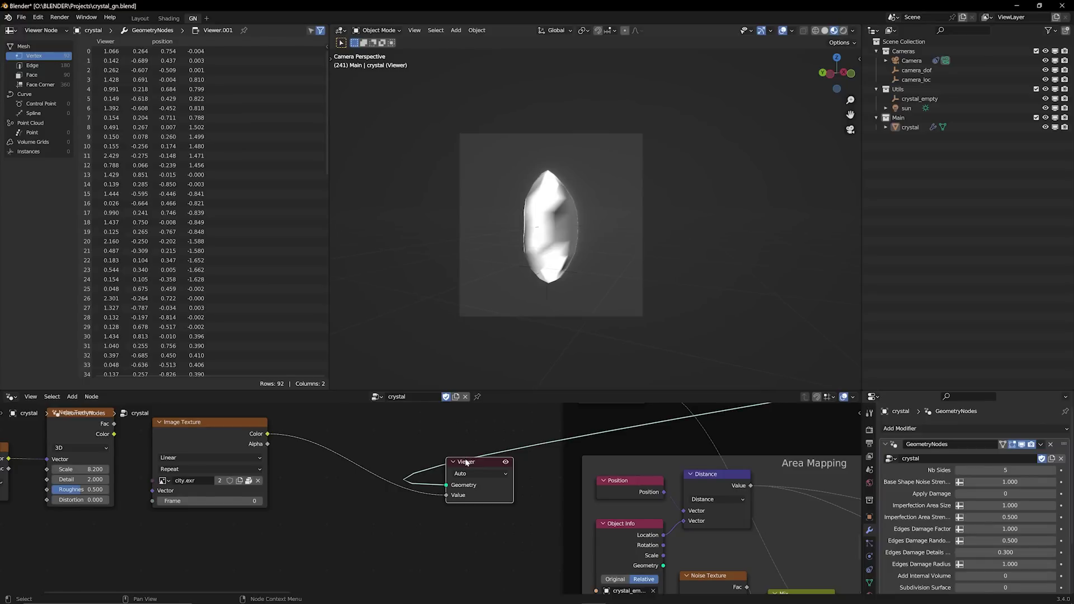
pyautogui.moveTo(454, 465); pyautogui.dragTo(444, 460)
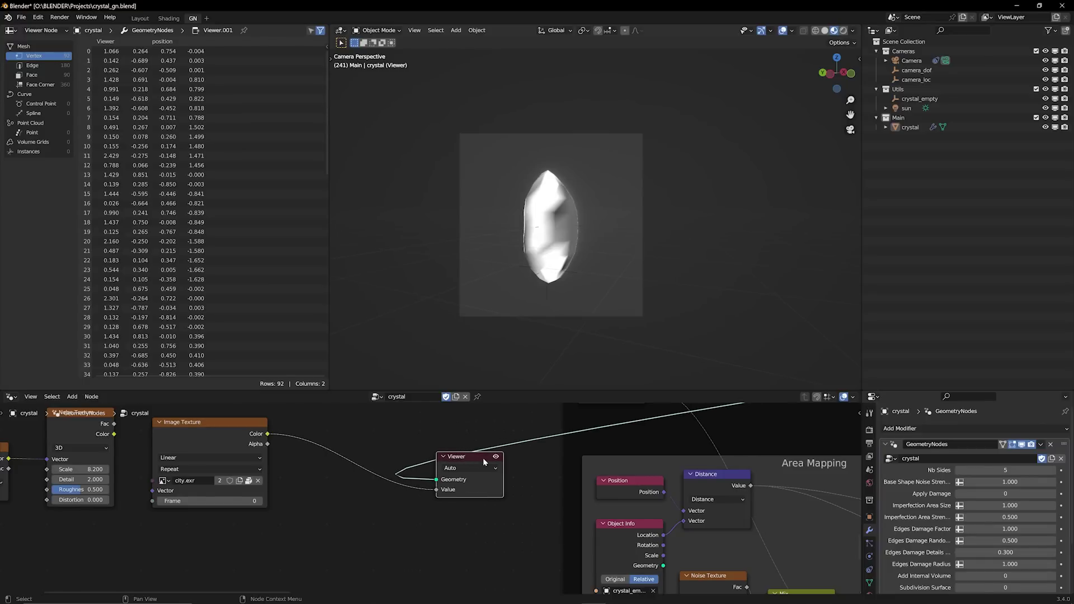
pyautogui.scroll(2, 469, 462)
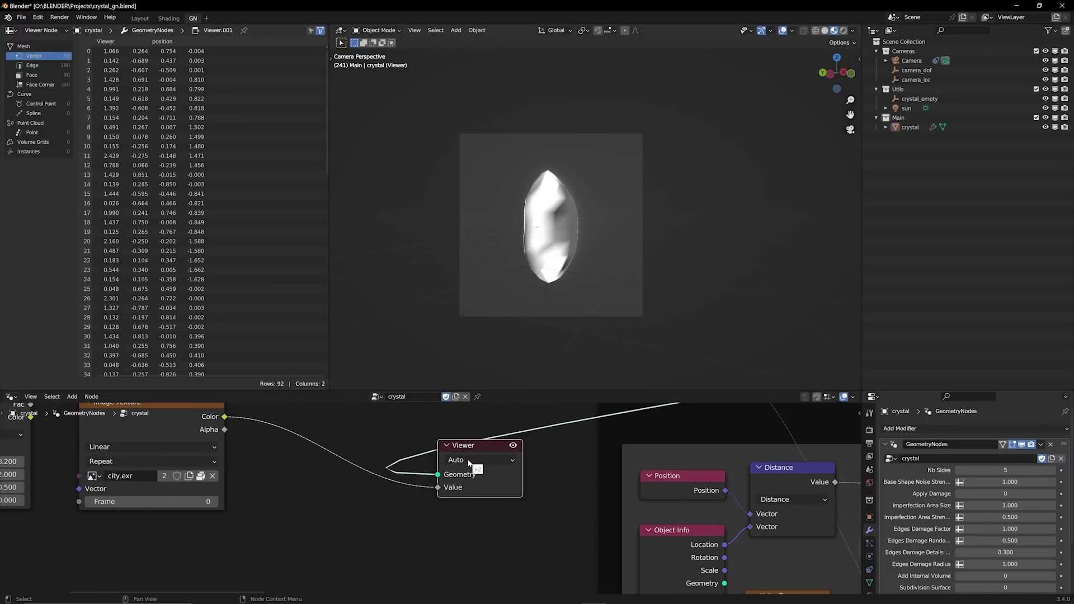
pyautogui.click(513, 446)
pyautogui.click(513, 447)
pyautogui.click(513, 447)
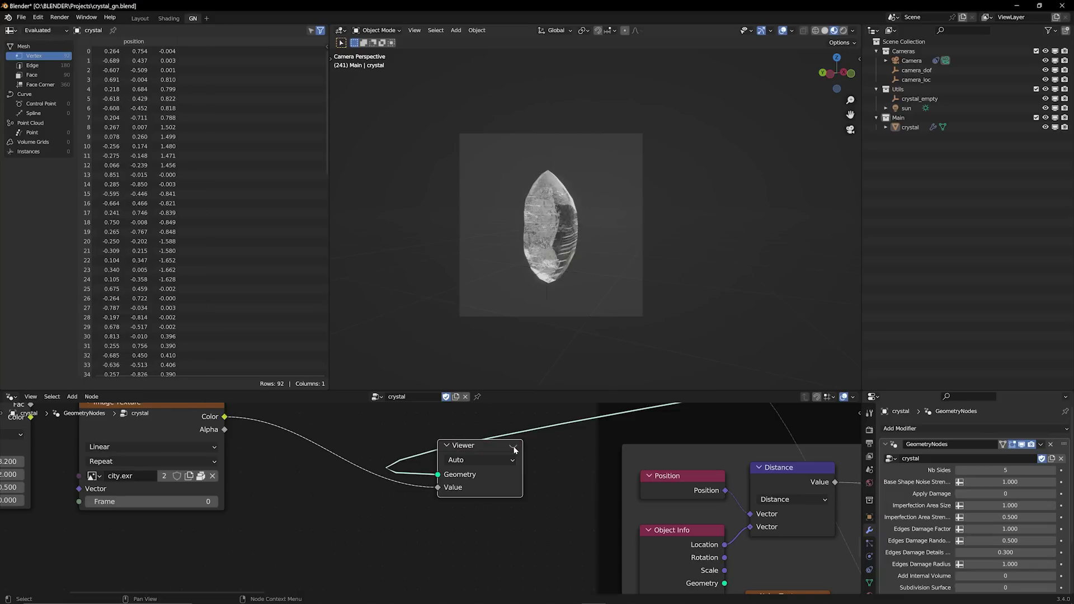
pyautogui.click(513, 448)
pyautogui.click(514, 447)
# Link Noise Texture Color to the Viewer Value, re-enable the preview, and set Scale to 6.500.
pyautogui.moveTo(342, 479); pyautogui.dragTo(440, 527, button='middle')
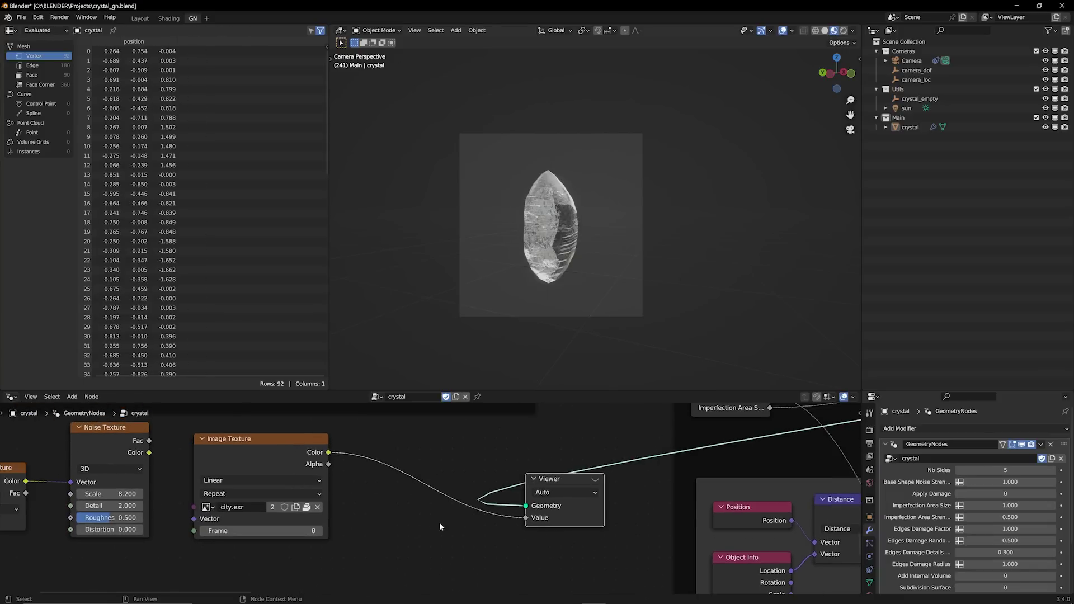
pyautogui.moveTo(236, 445); pyautogui.dragTo(274, 466)
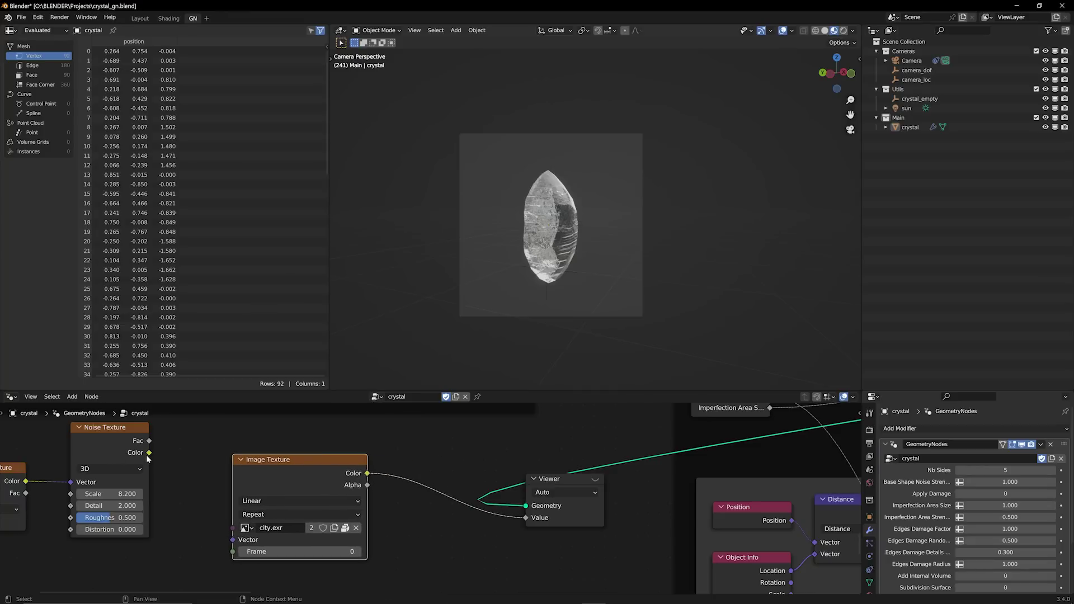
pyautogui.moveTo(151, 452); pyautogui.dragTo(527, 522)
pyautogui.click(596, 480)
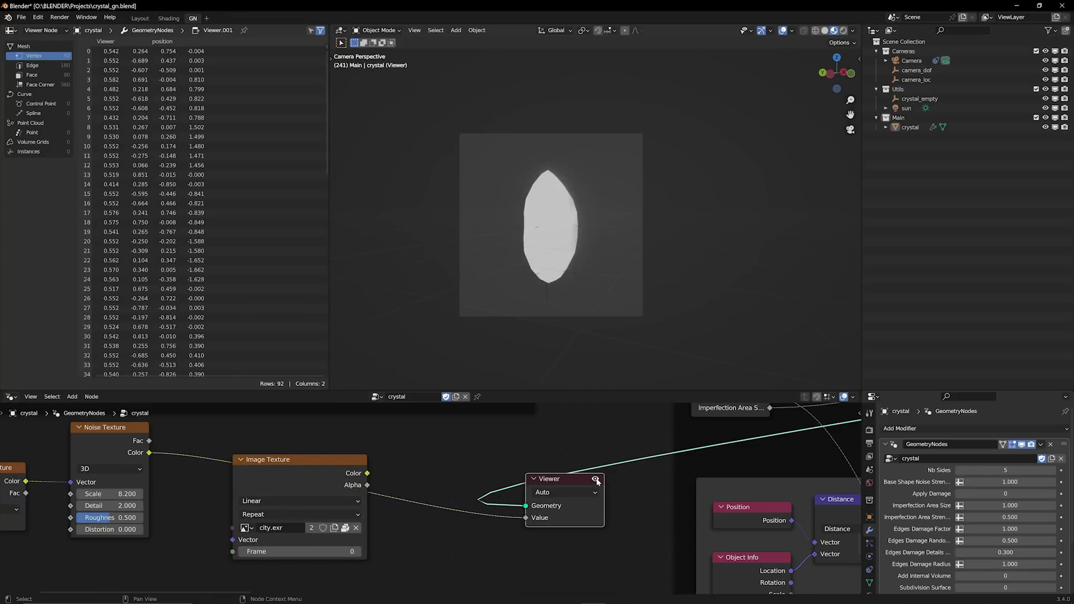
pyautogui.scroll(-2, 329, 528)
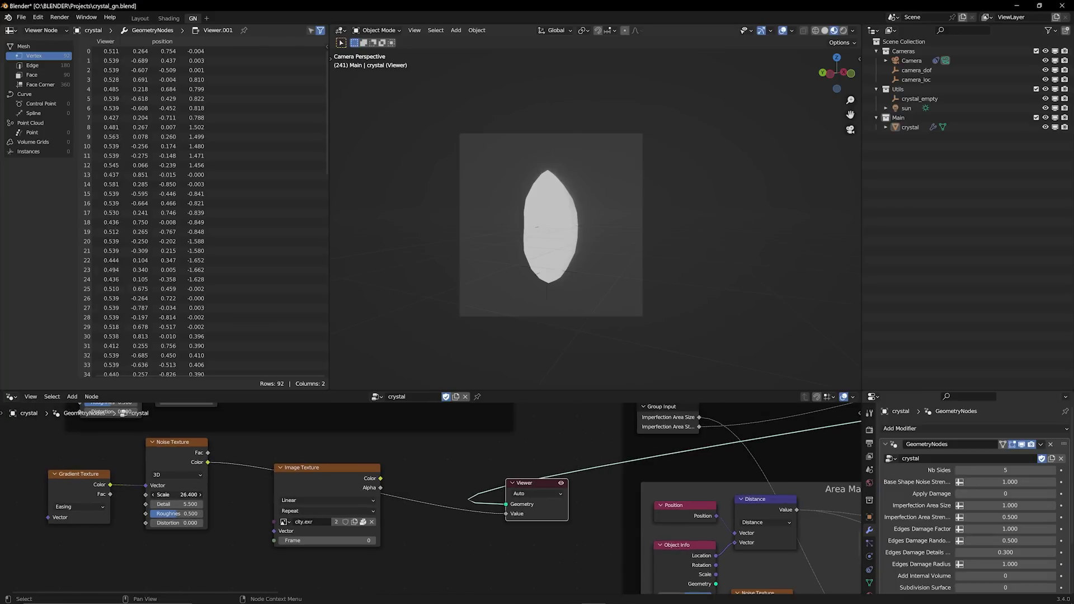
pyautogui.moveTo(176, 494); pyautogui.dragTo(159, 495)
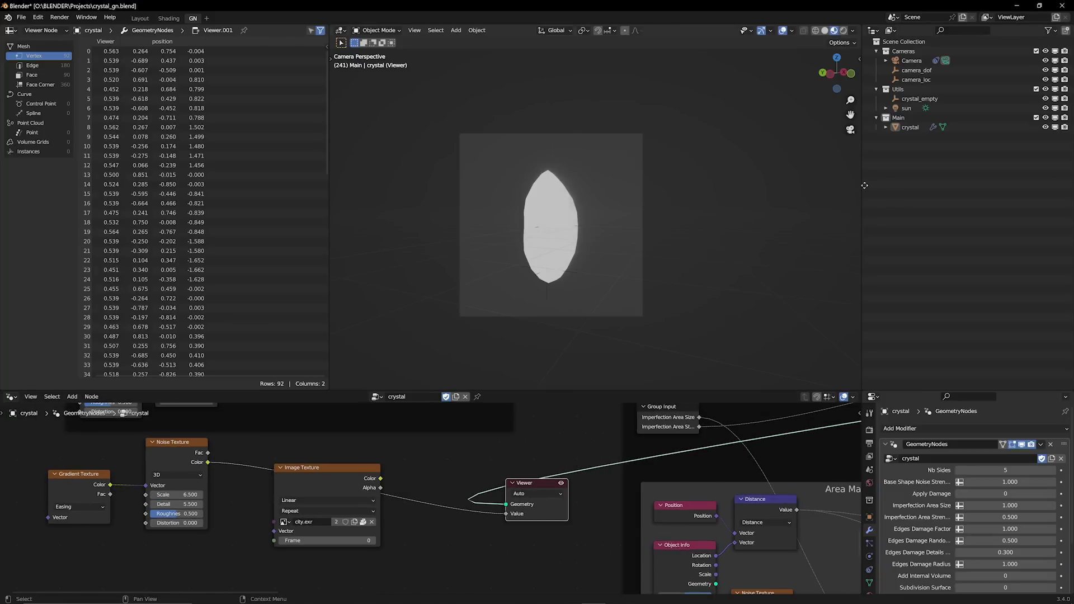
pyautogui.moveTo(615, 235); pyautogui.dragTo(762, 237, button='middle')
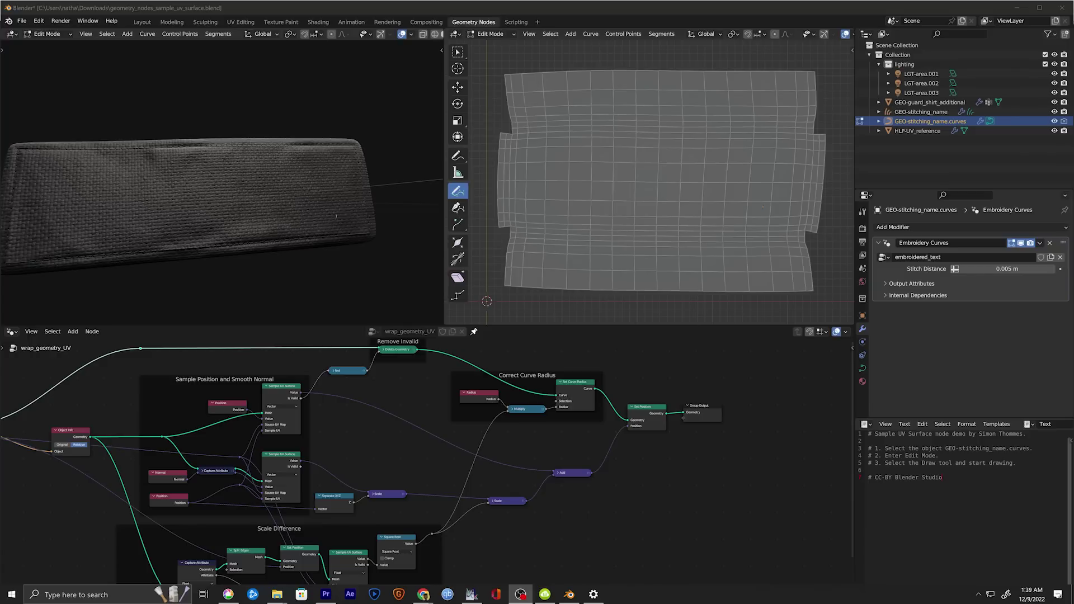
# Hand-letter 'Black Mixture' on the belt's UV layout and add two underline strokes beneath it.
pyautogui.click(717, 192)
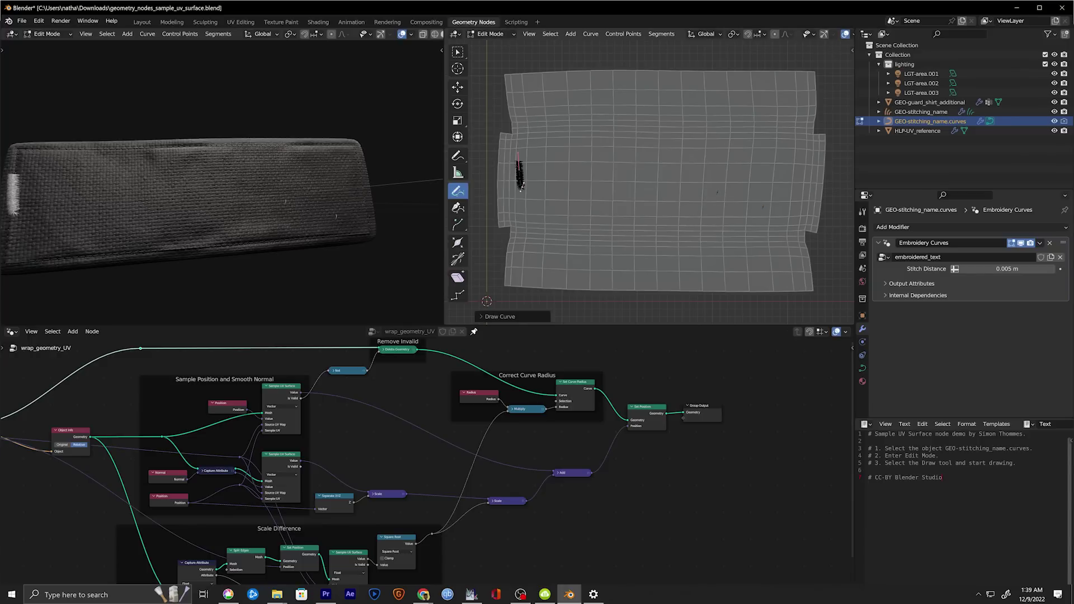
pyautogui.moveTo(526, 162); pyautogui.dragTo(522, 184)
pyautogui.moveTo(548, 148)
pyautogui.mouseDown()
pyautogui.moveTo(560, 177)
pyautogui.moveTo(596, 174)
pyautogui.mouseUp()
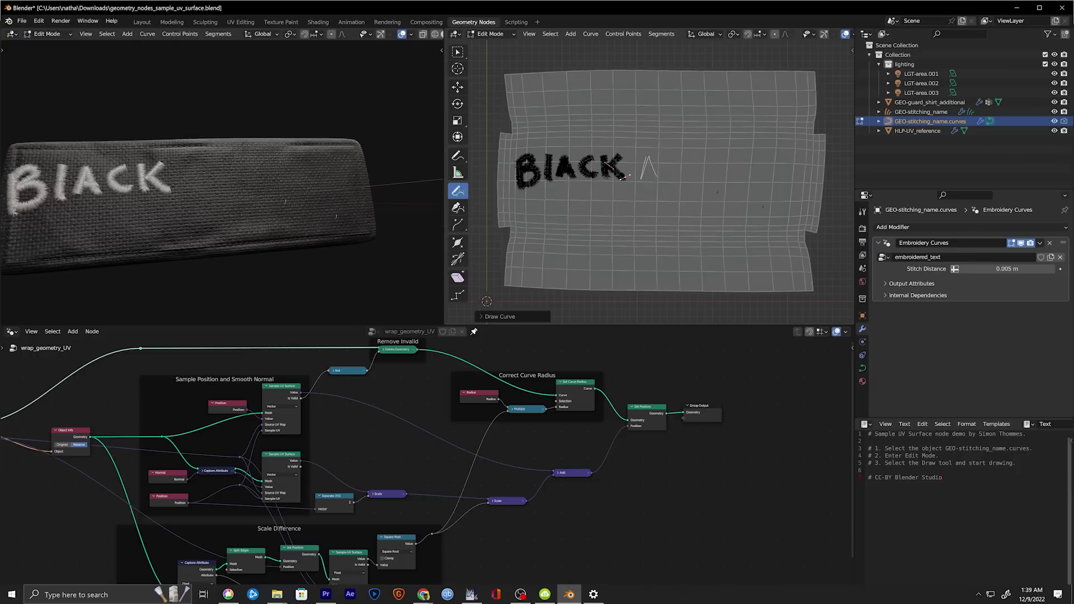
pyautogui.moveTo(642, 179); pyautogui.dragTo(674, 180)
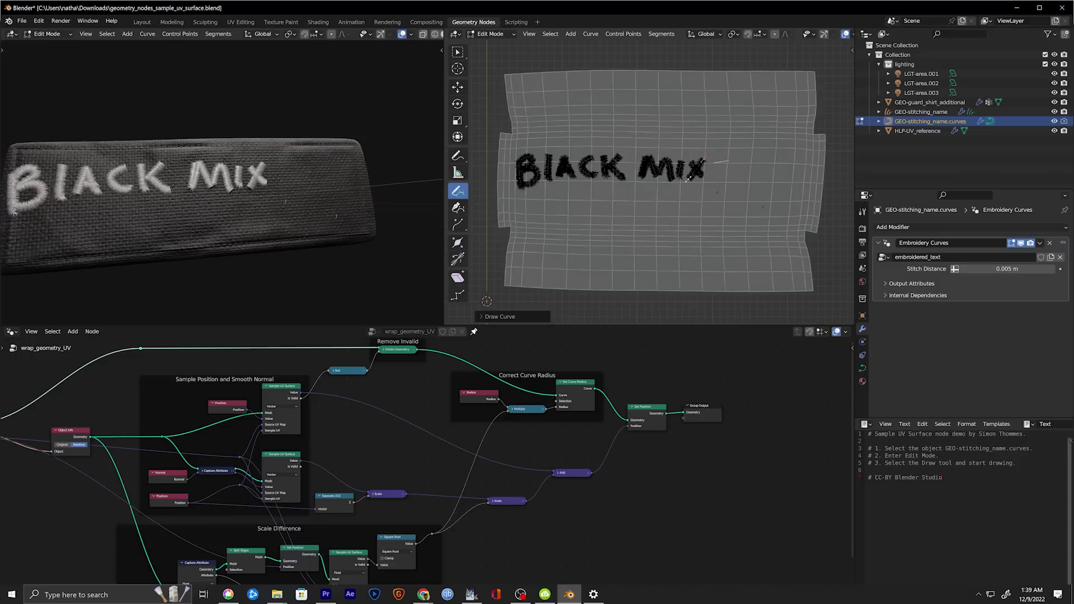
pyautogui.moveTo(718, 183)
pyautogui.mouseDown()
pyautogui.moveTo(750, 159)
pyautogui.moveTo(777, 181)
pyautogui.mouseUp()
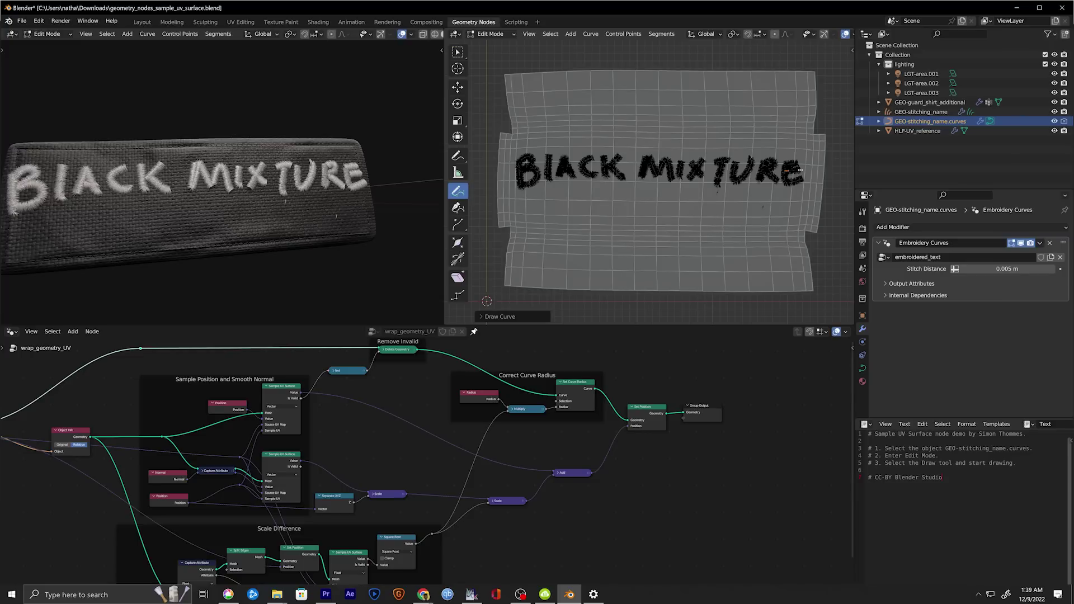
pyautogui.moveTo(529, 201); pyautogui.dragTo(785, 197)
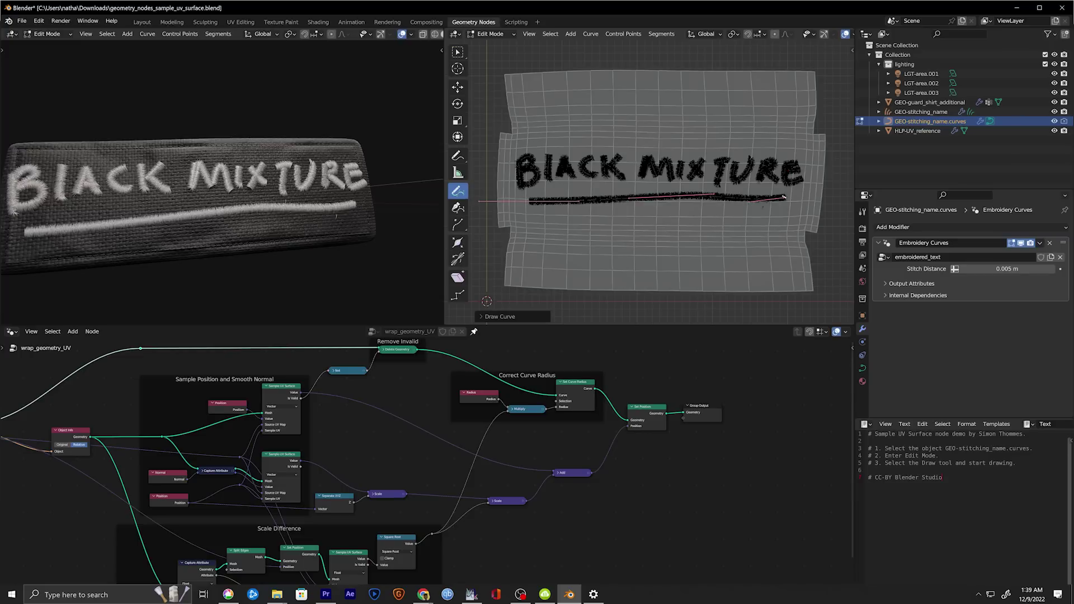
pyautogui.moveTo(615, 212); pyautogui.dragTo(726, 209)
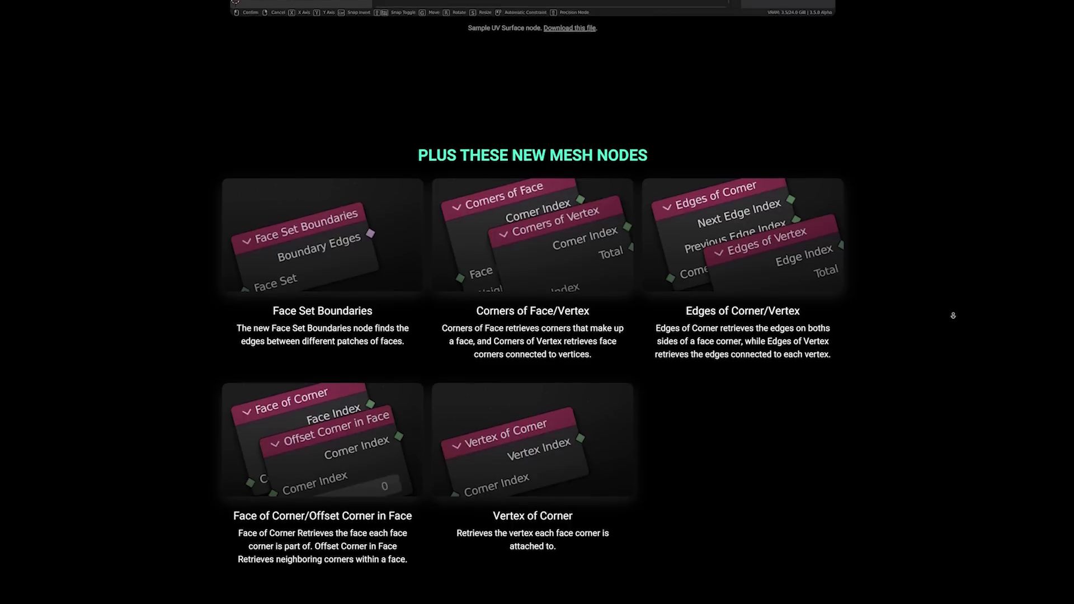
# Scroll past the new mesh nodes down to the New Curve Nodes cards.
pyautogui.scroll(-1, 953, 316)
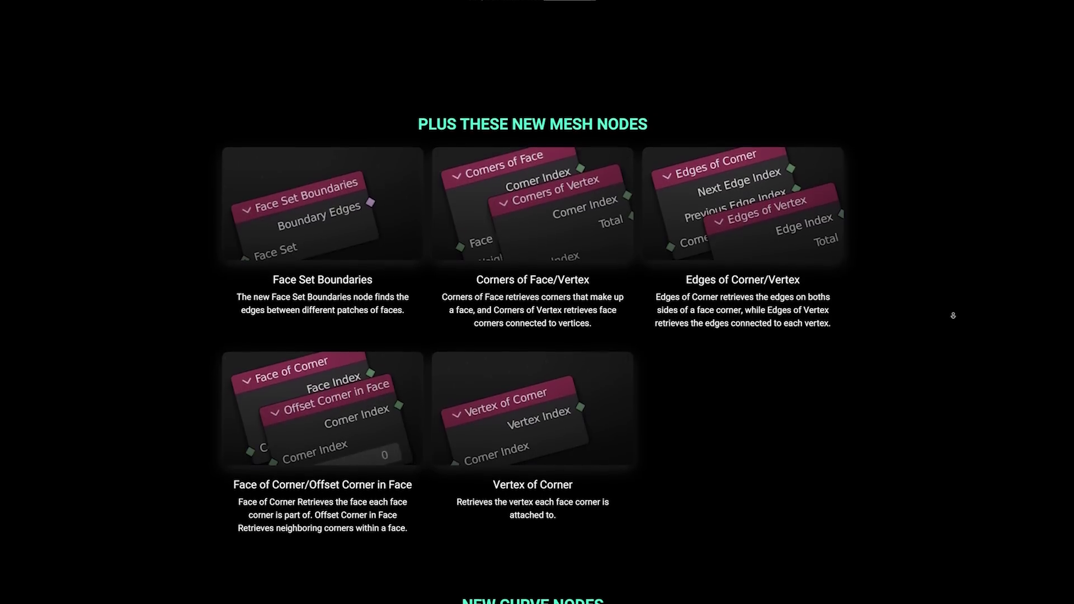
pyautogui.scroll(-2, 955, 320)
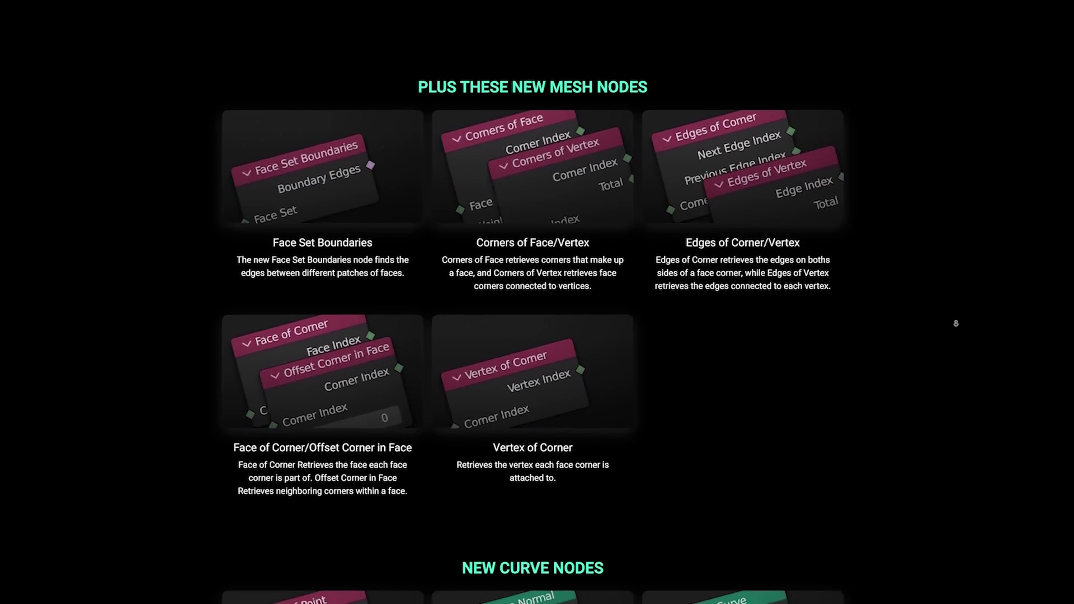
pyautogui.scroll(-2, 957, 323)
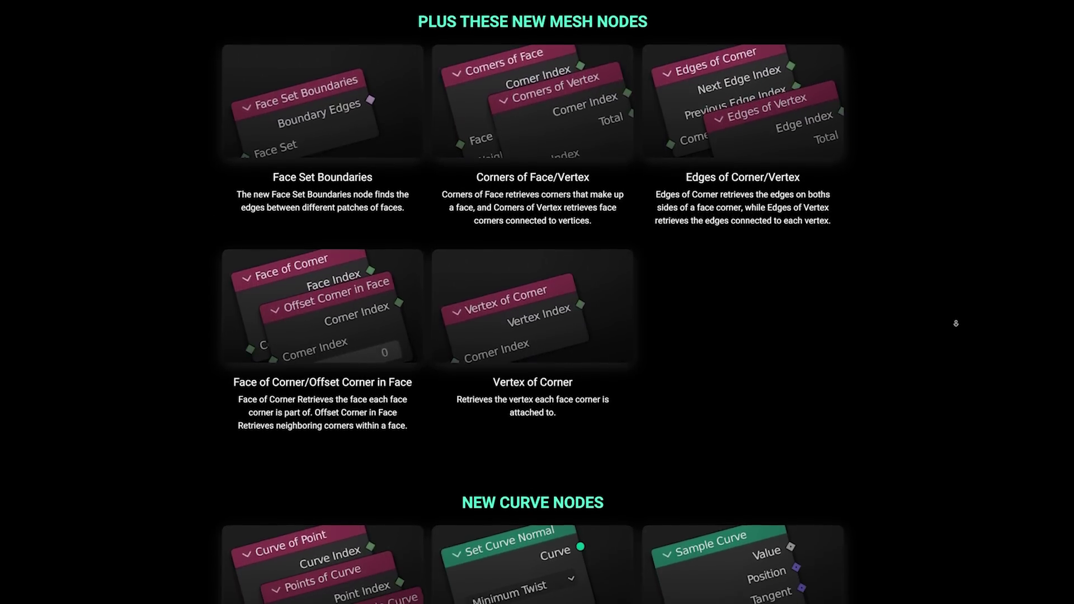
pyautogui.scroll(-3, 957, 323)
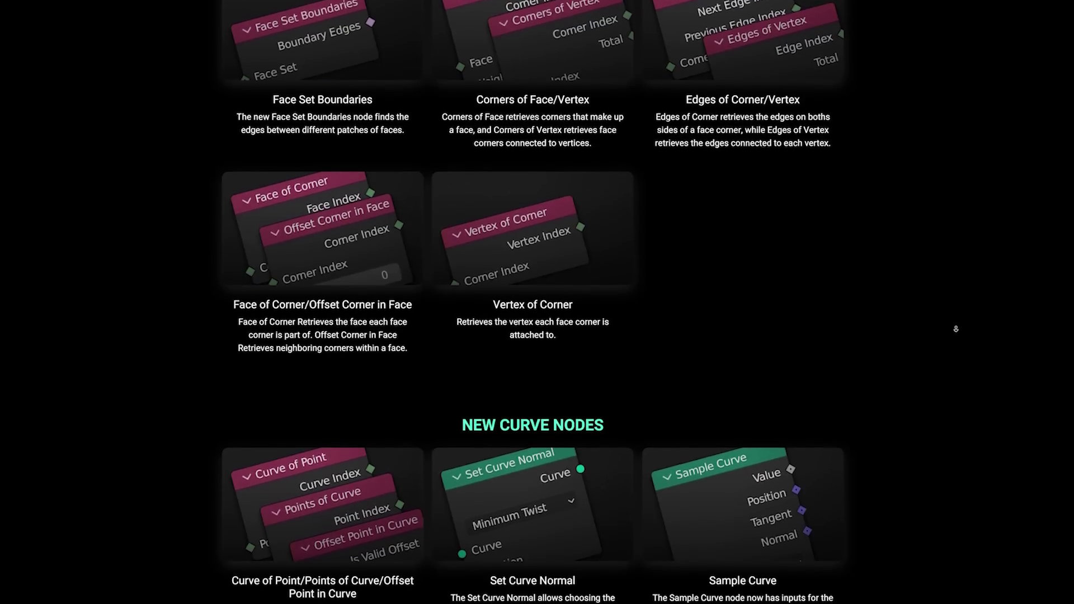
pyautogui.scroll(-2, 957, 329)
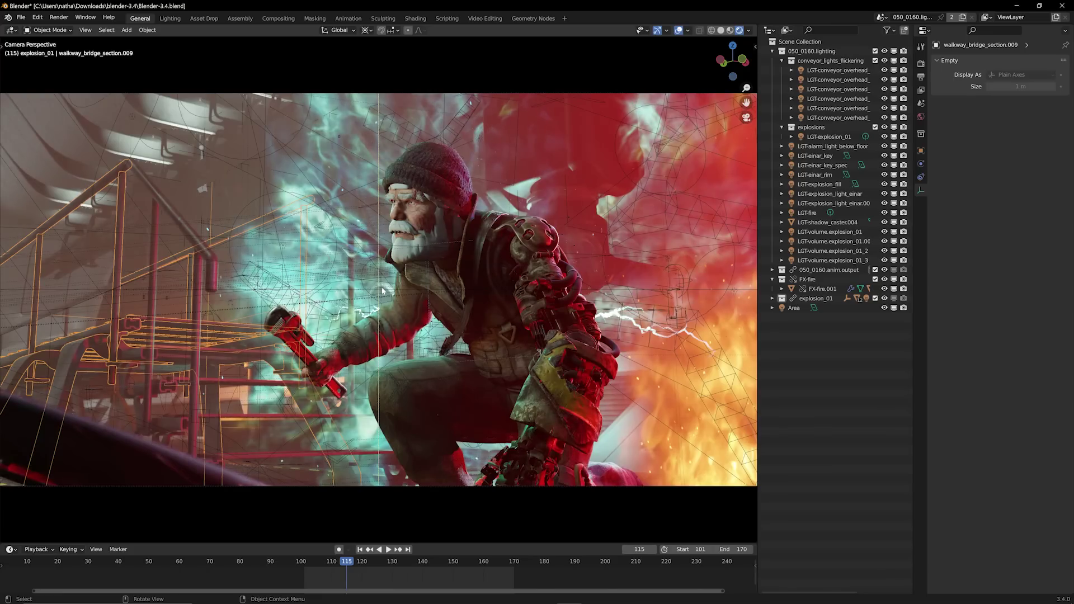
# Show the Render properties and open the Render Engine list of Eevee, Workbench and Cycles.
pyautogui.scroll(-1, 382, 291)
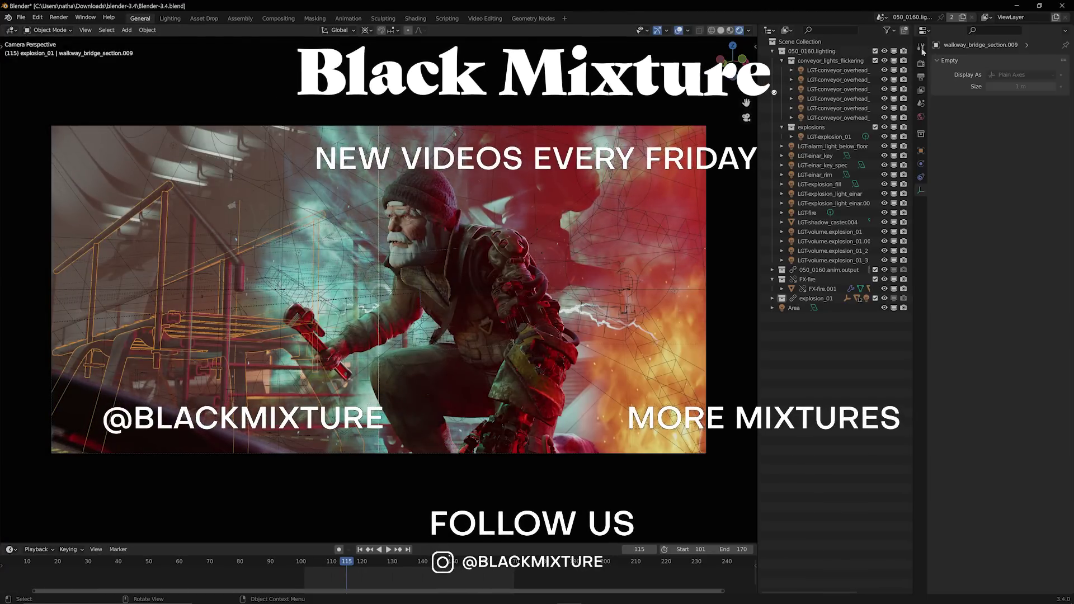
pyautogui.click(921, 48)
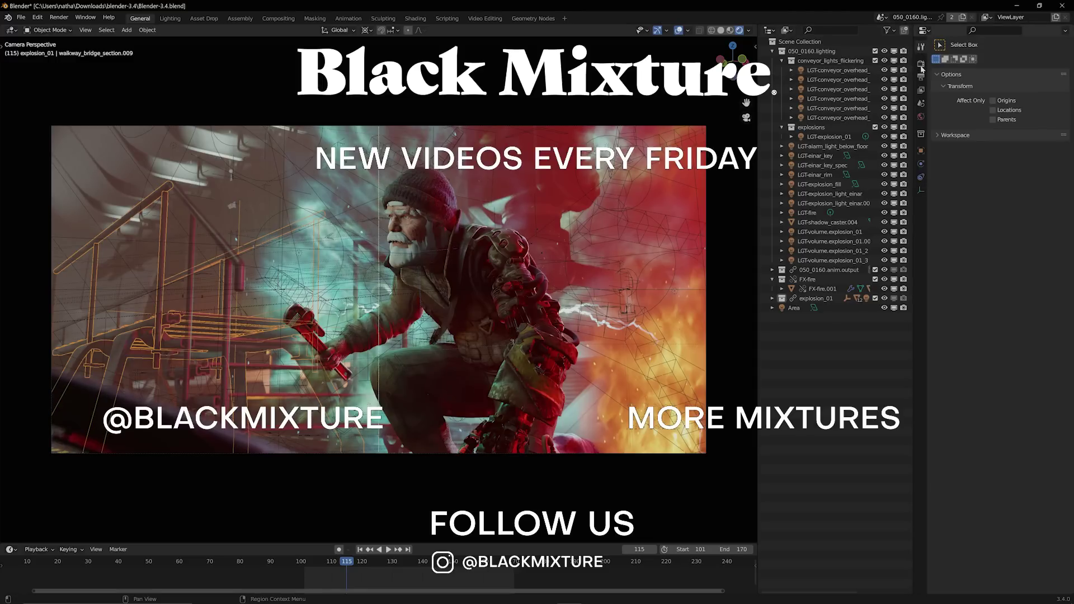
pyautogui.click(922, 65)
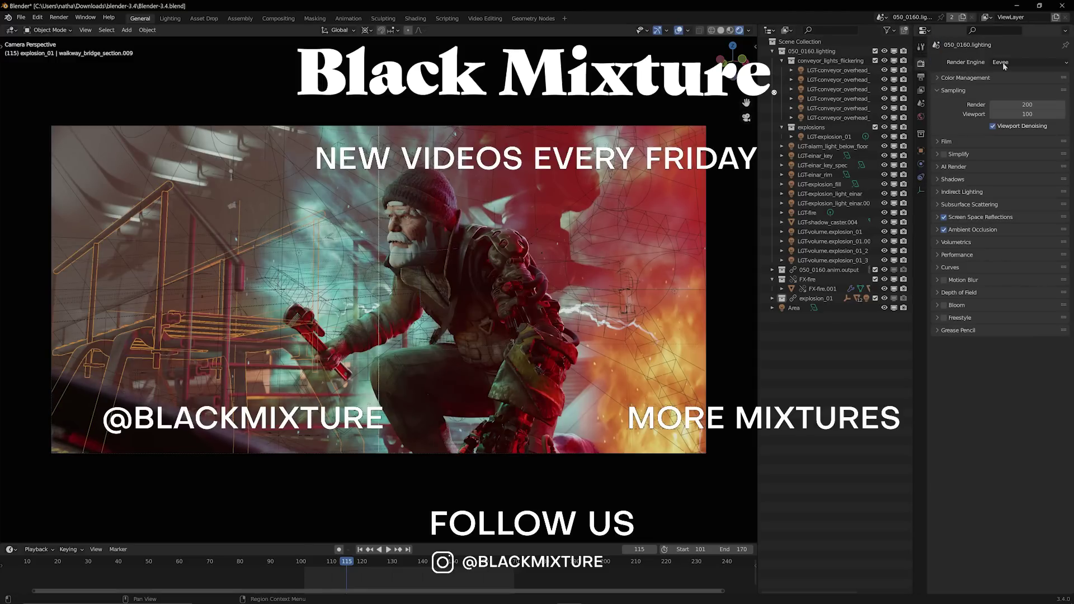
pyautogui.click(1027, 63)
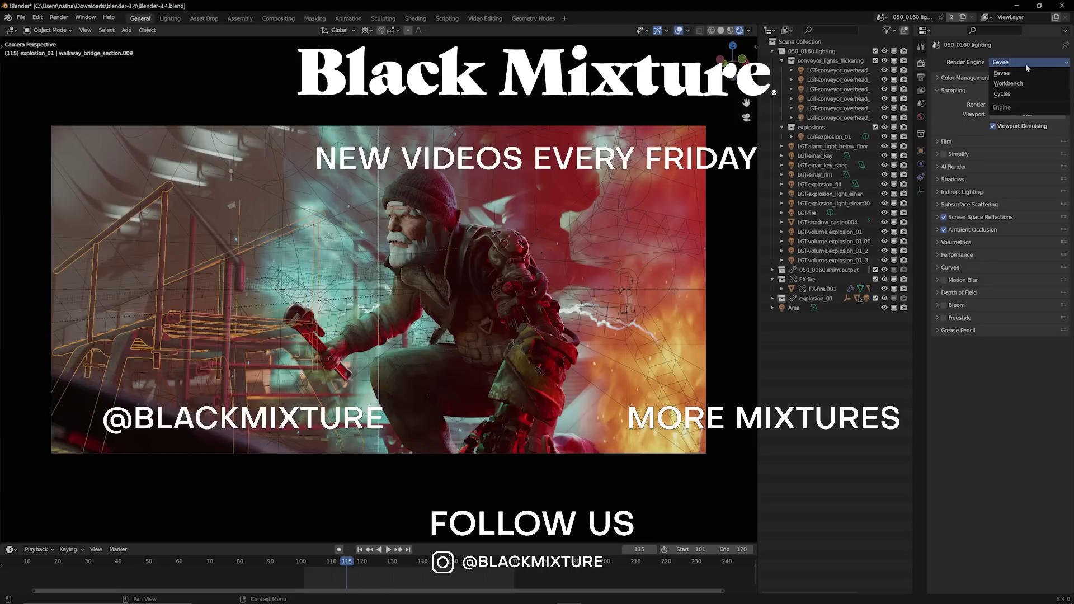